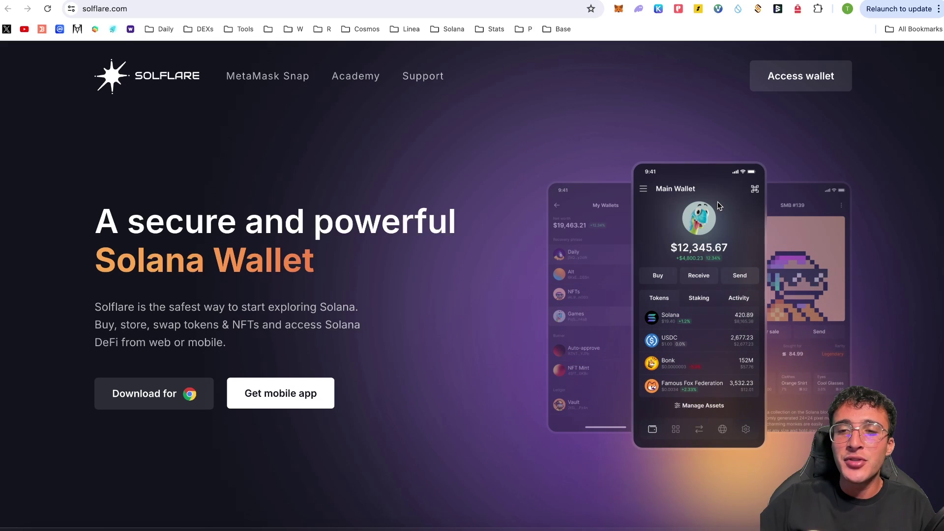
Scroll the solflare.com home page down to the staking stats (17% SOL staked) and Security is Key
scroll(765, 222, "down", 1)
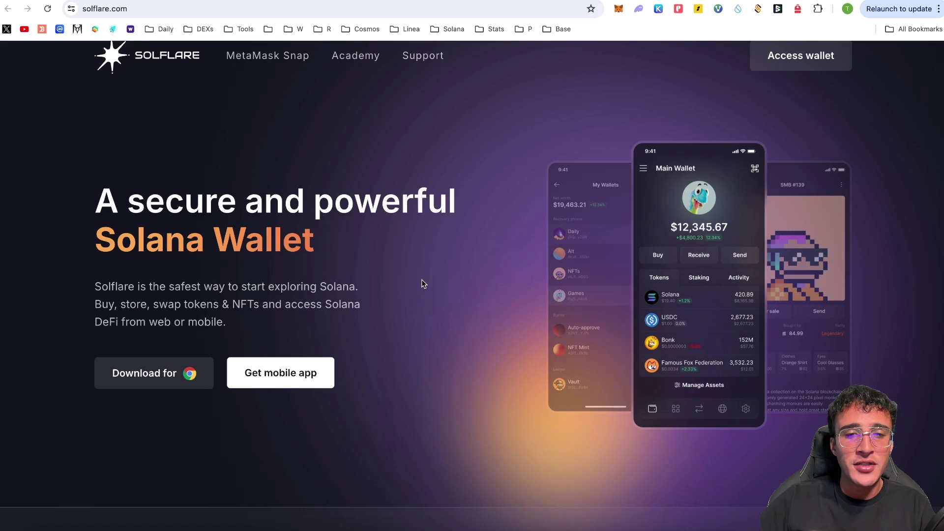
scroll(422, 283, "down", 1)
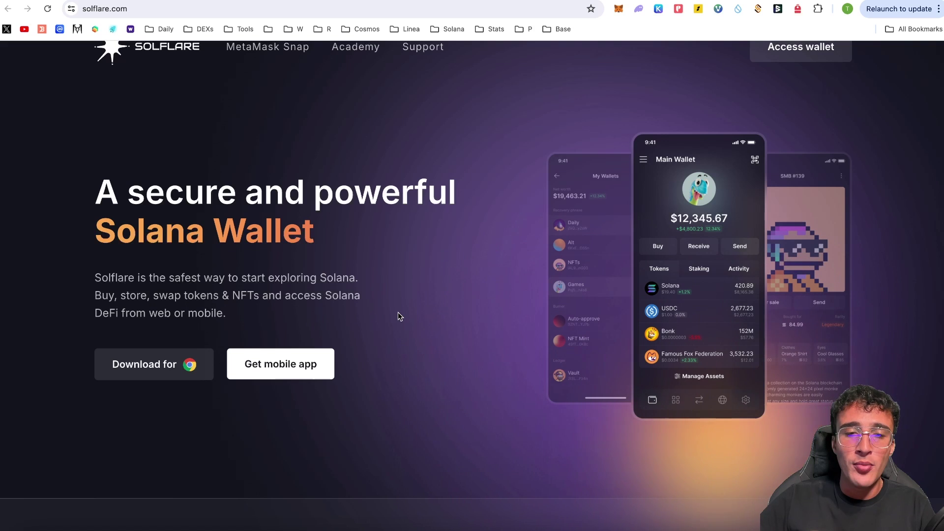
scroll(398, 316, "down", 4)
scroll(398, 317, "down", 3)
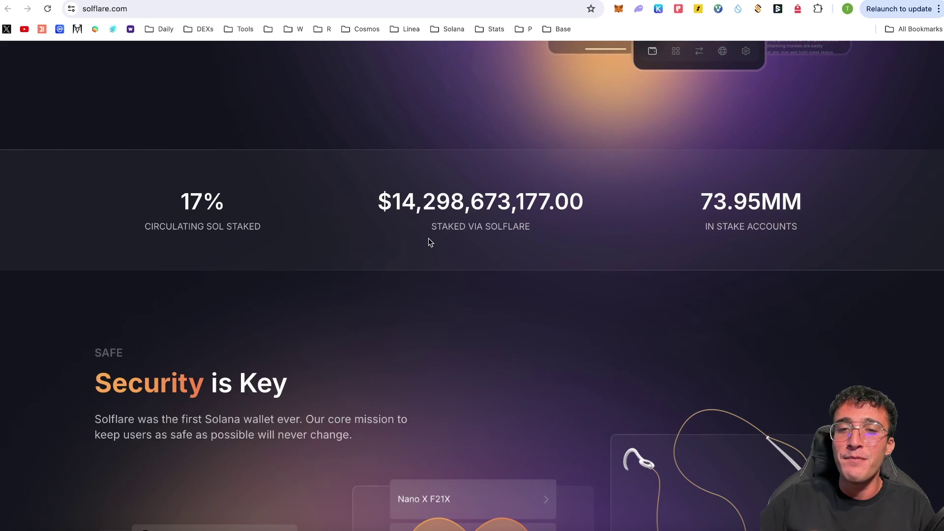
scroll(479, 235, "down", 2)
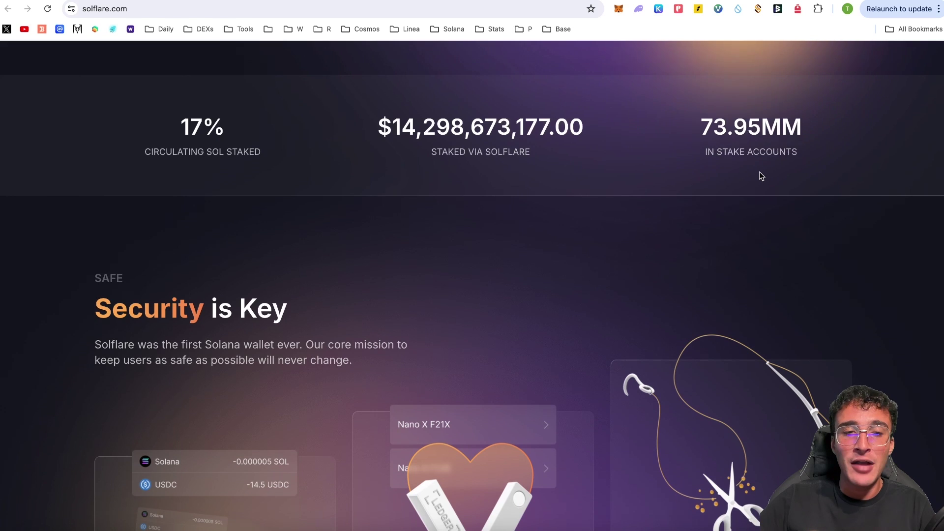
scroll(762, 175, "down", 3)
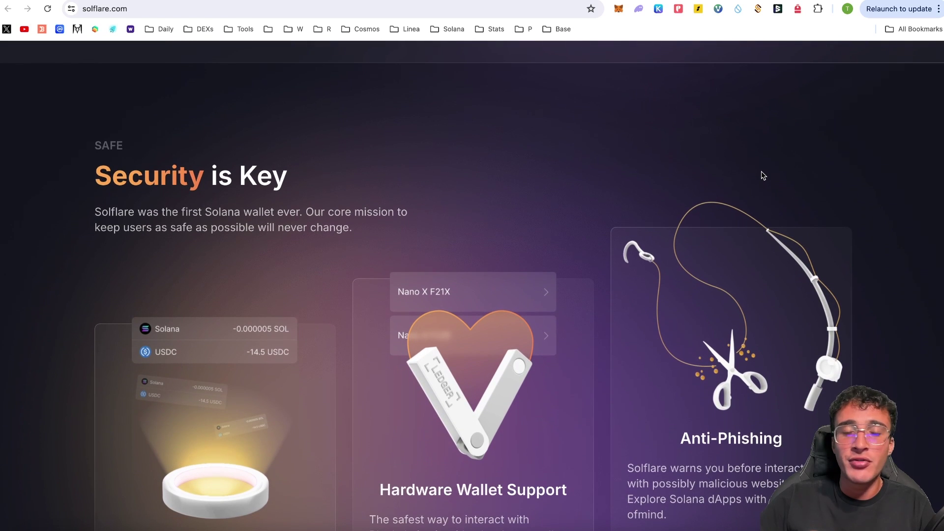
Scroll to read the Transaction Simulations, Hardware Wallet Support and Anti-Phishing cards
scroll(762, 176, "down", 1)
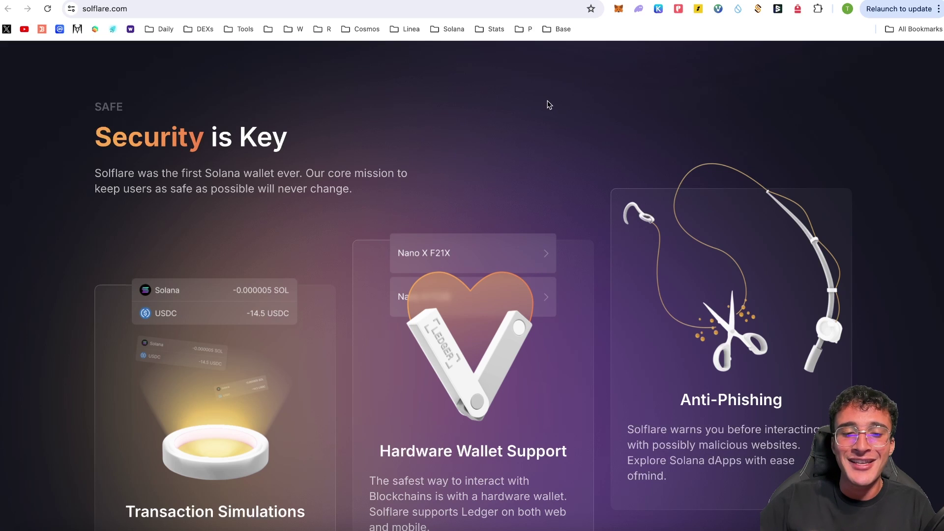
scroll(549, 105, "down", 2)
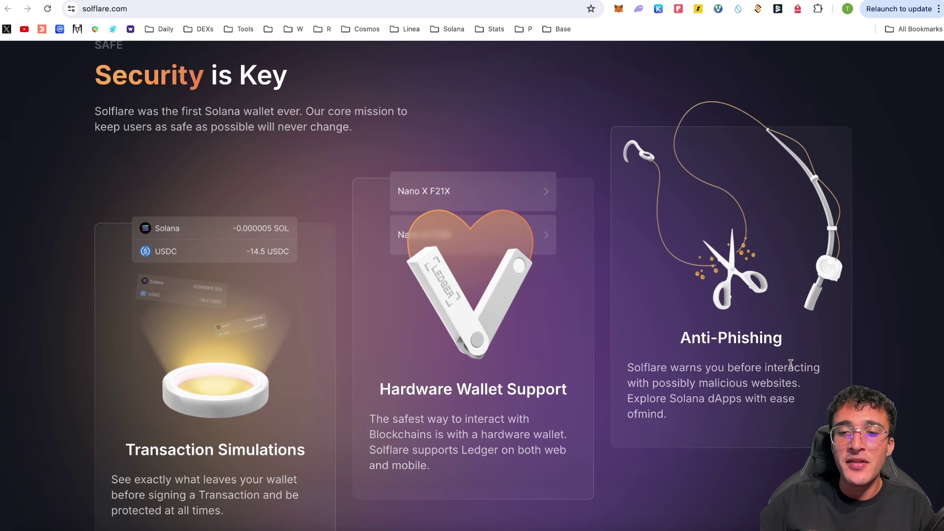
scroll(771, 345, "down", 1)
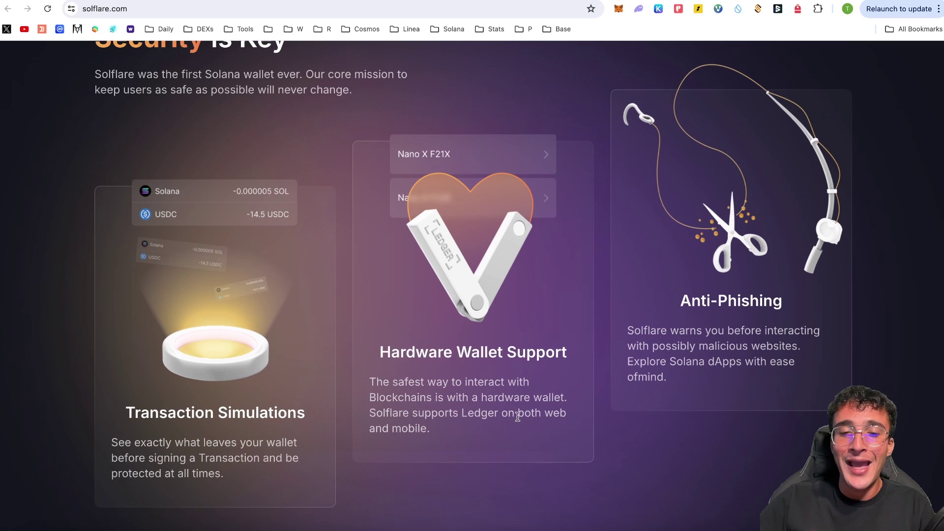
scroll(519, 418, "down", 1)
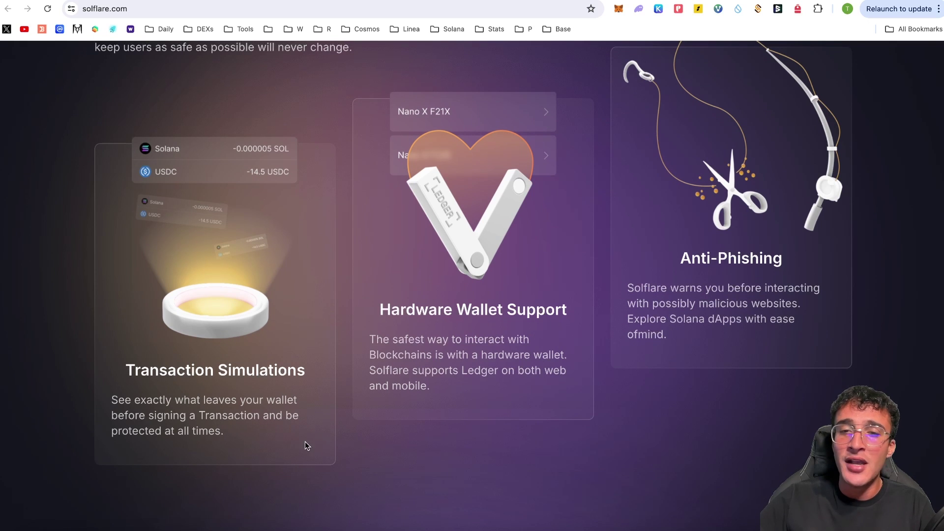
Scroll past the Block rocking Power carousel to the Live Chat and Solflare Academy support section
scroll(307, 405, "down", 8)
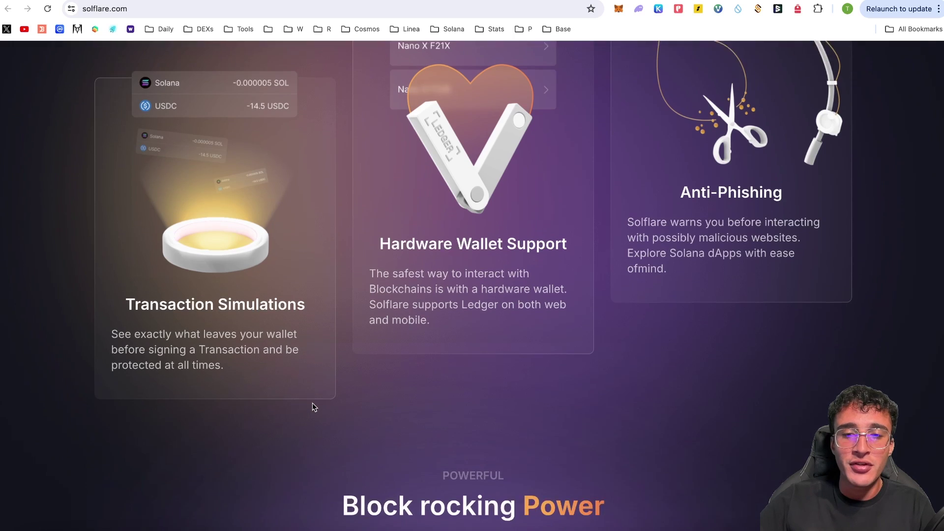
scroll(313, 407, "down", 2)
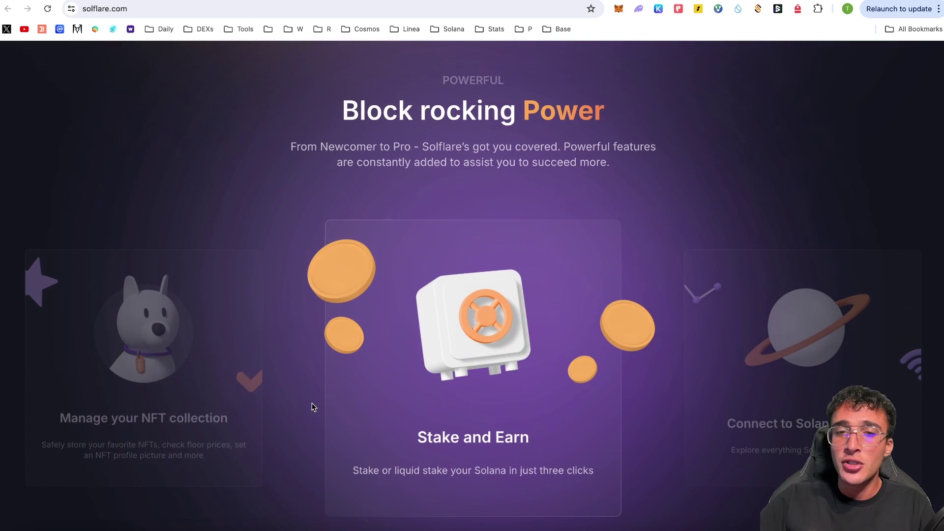
scroll(313, 407, "down", 1)
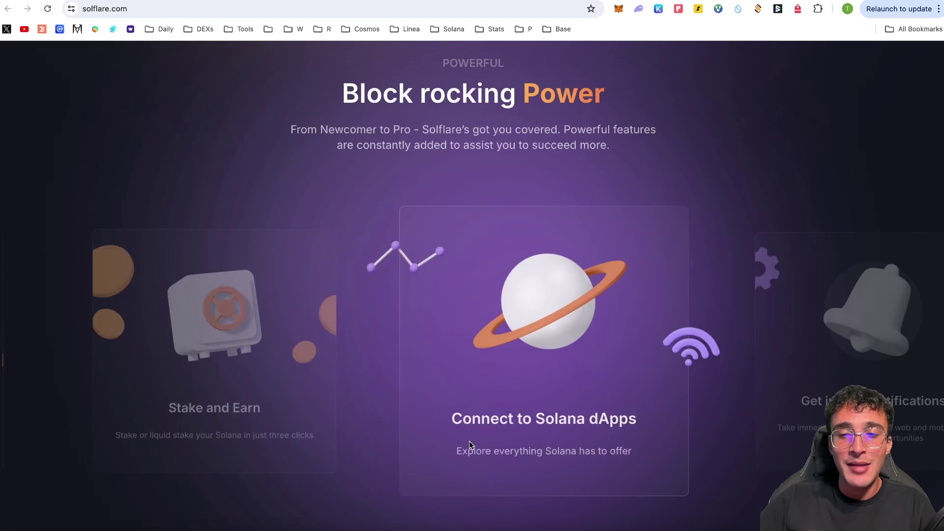
scroll(486, 406, "down", 1)
scroll(486, 406, "down", 10)
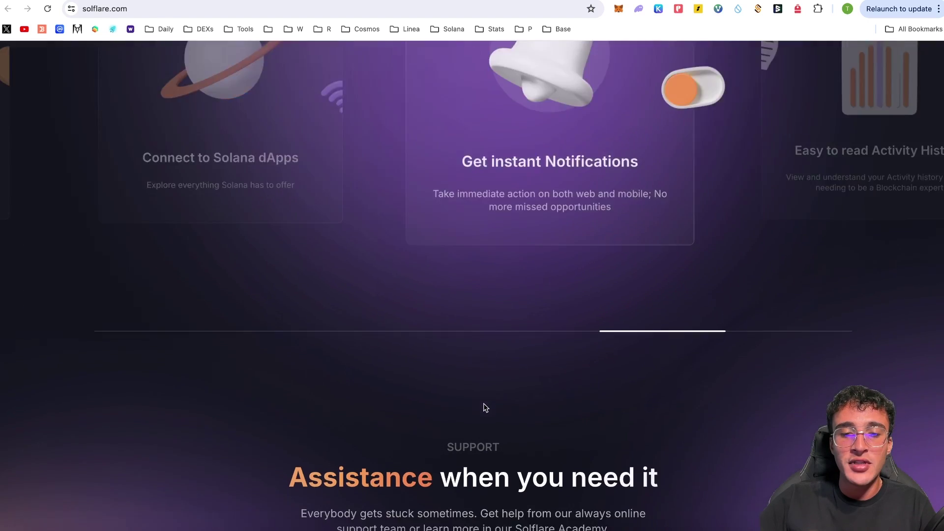
scroll(486, 407, "down", 2)
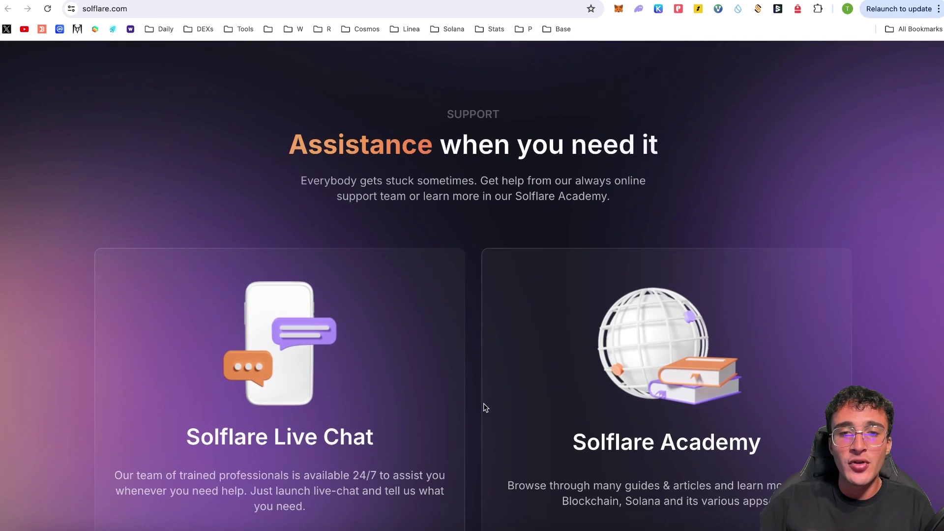
scroll(484, 405, "down", 1)
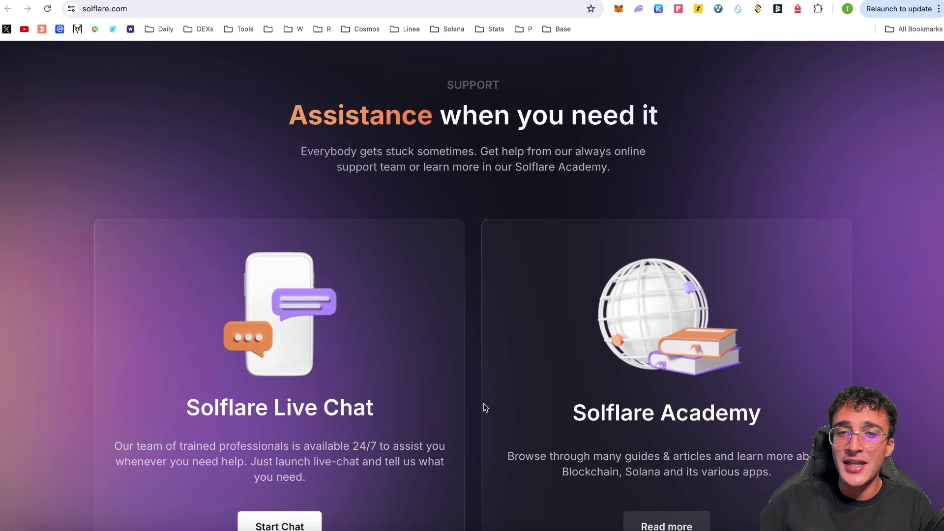
scroll(484, 403, "down", 3)
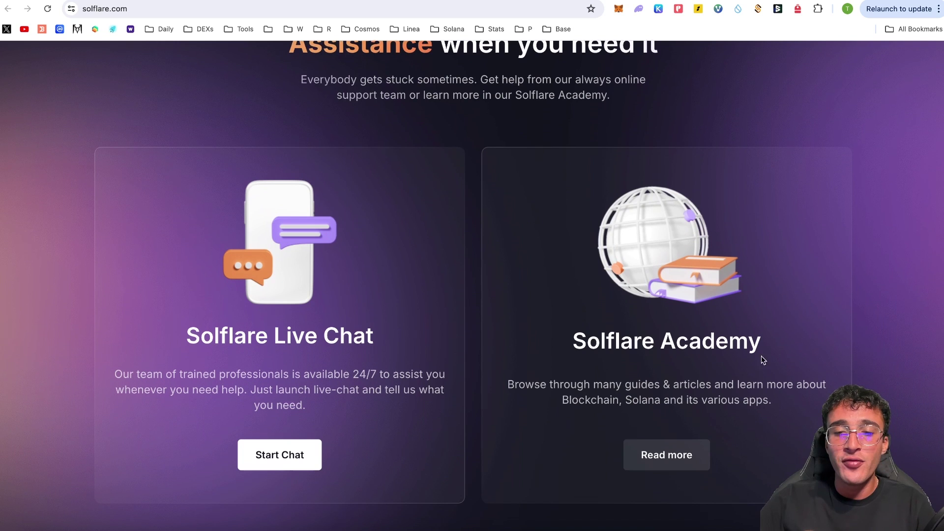
Open the Solflare Academy posts, then return home and scroll to the 'Try Solflare now!' footer
left_click(679, 461)
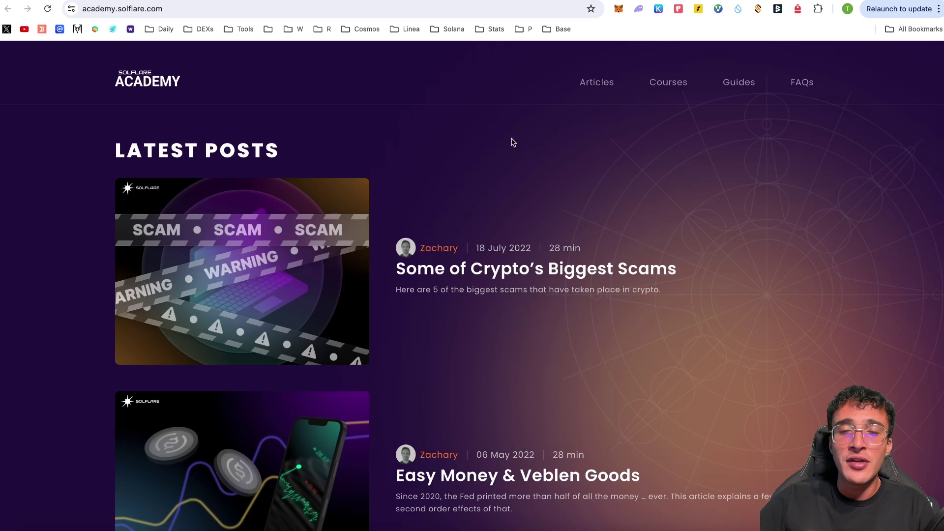
left_click(388, 1)
scroll(765, 266, "down", 1)
scroll(763, 266, "down", 15)
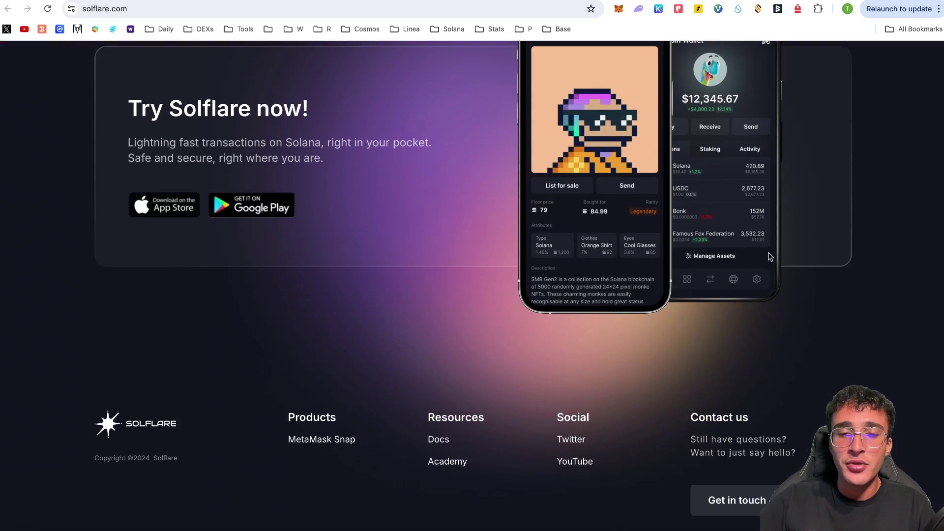
scroll(762, 261, "up", 20)
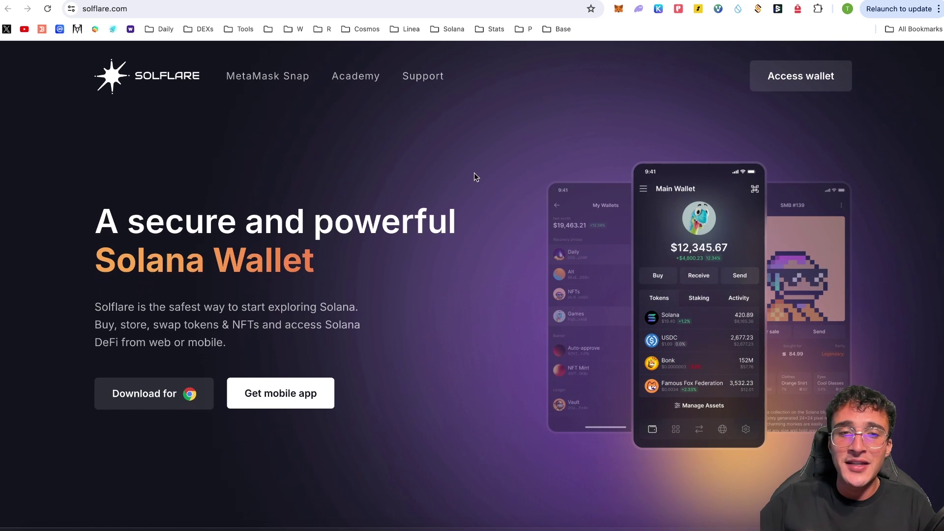
left_click(290, 78)
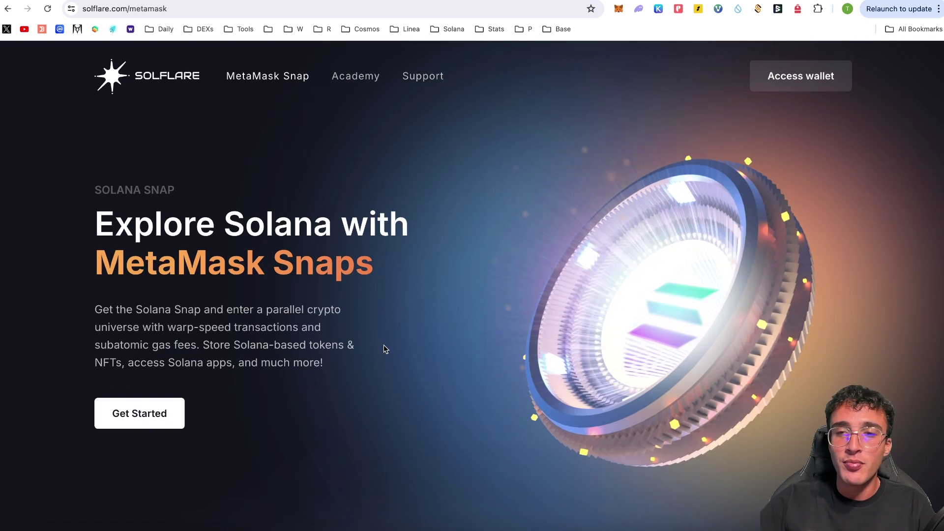
scroll(394, 343, "down", 8)
scroll(394, 343, "down", 10)
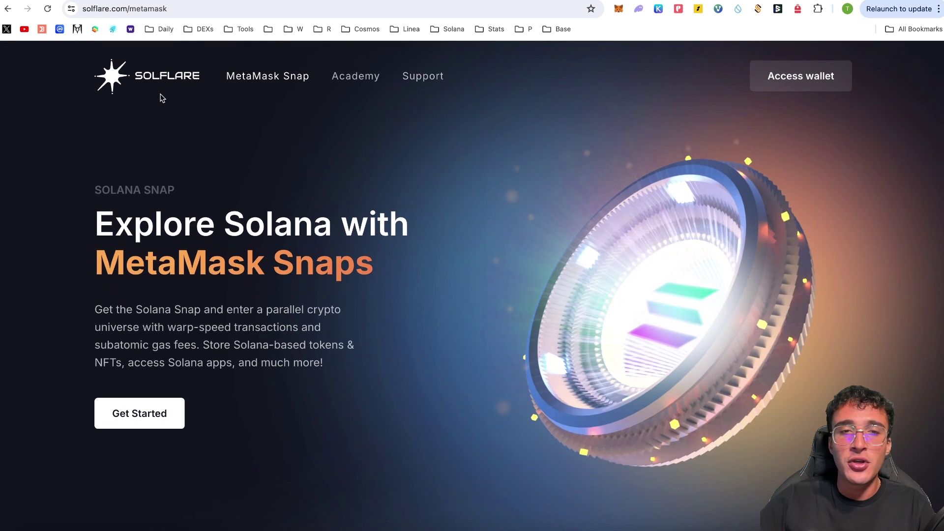
left_click(153, 80)
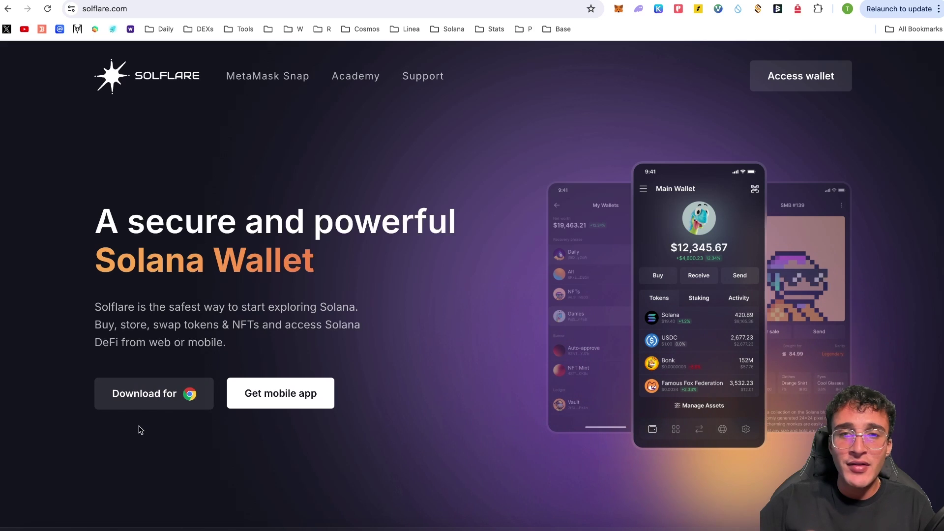
Install the Solflare Wallet extension from its Chrome Web Store page via Add to Chrome
left_click(155, 401)
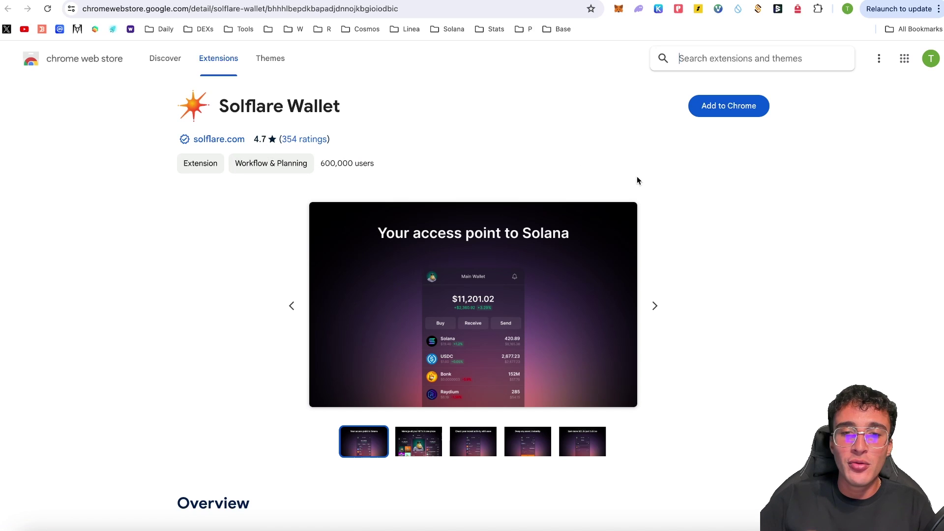
scroll(695, 168, "down", 6)
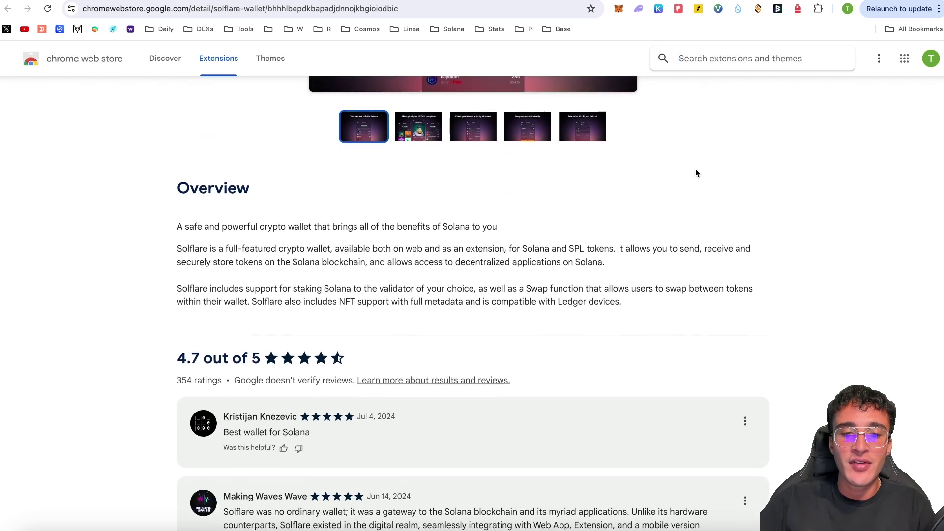
scroll(695, 168, "up", 7)
scroll(679, 167, "down", 1)
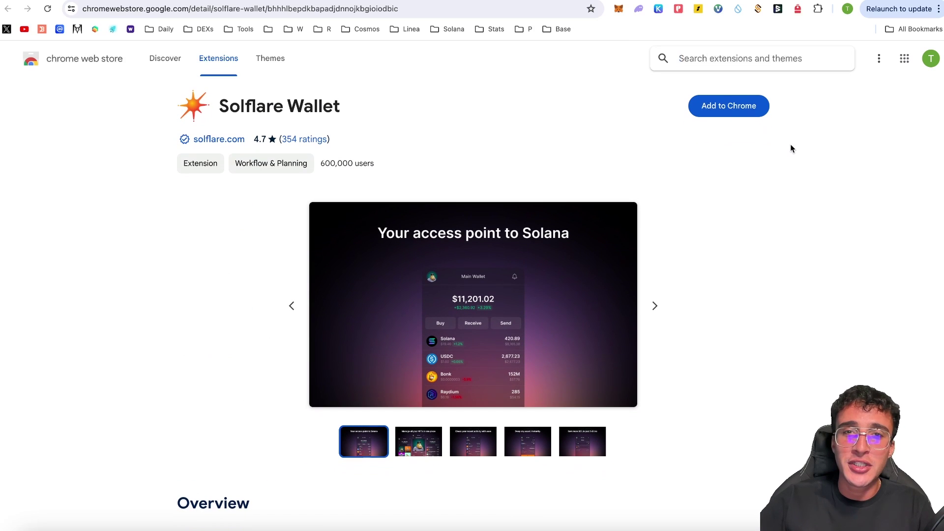
left_click(727, 110)
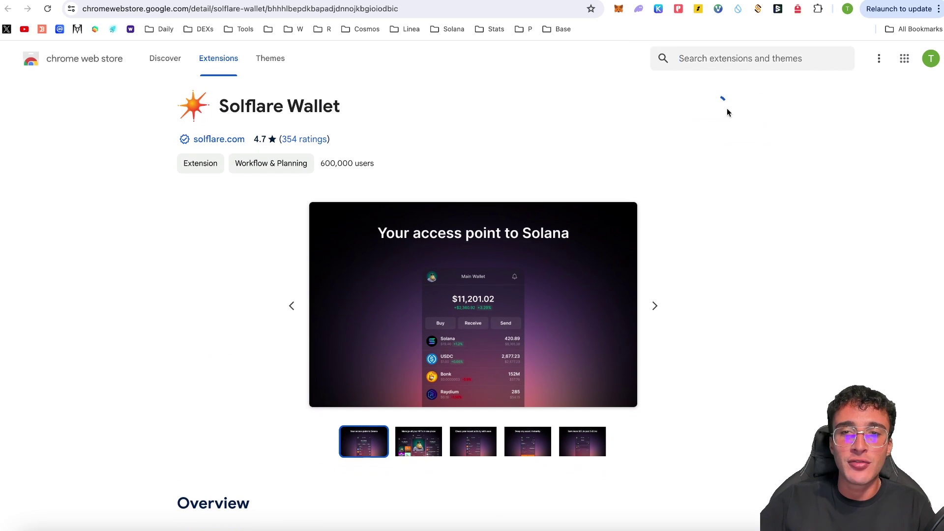
left_click(557, 287)
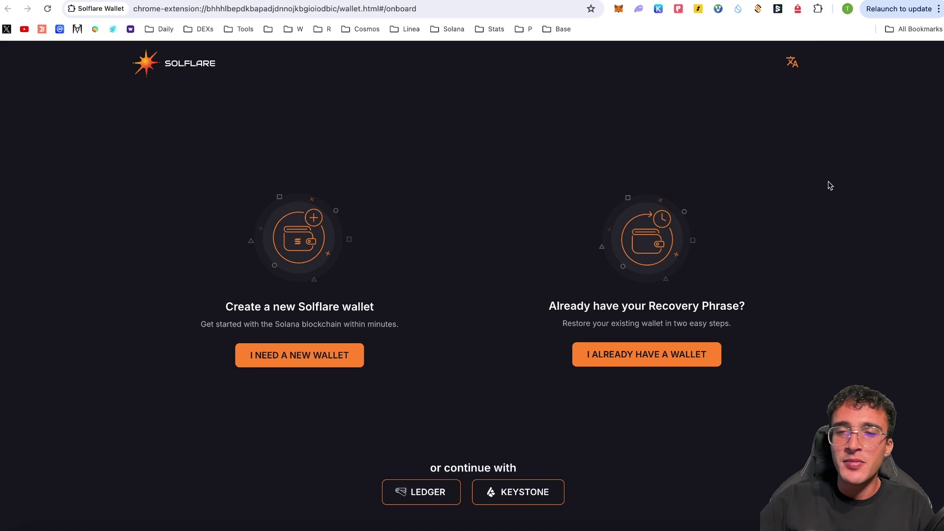
Pin Solflare Wallet to the Chrome toolbar and drag its icon beside the other wallet extensions
left_click(818, 11)
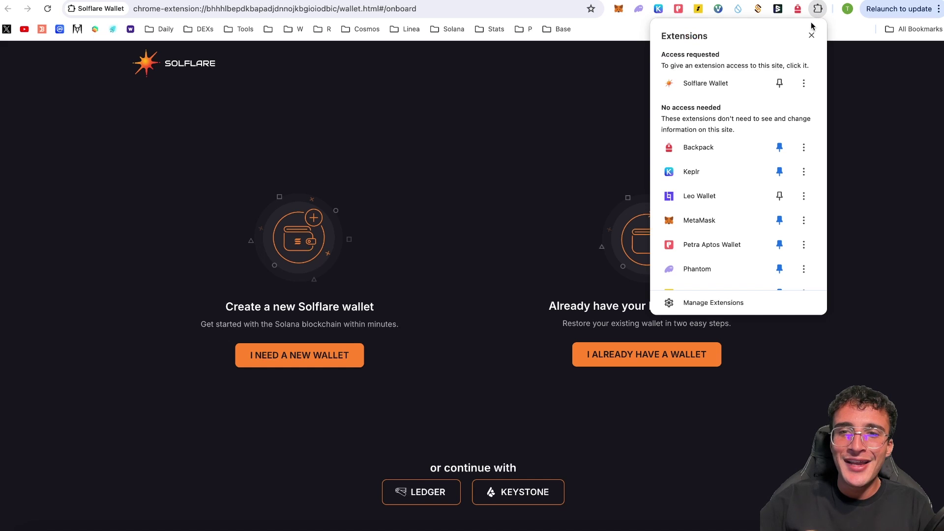
left_click(781, 86)
left_click(852, 99)
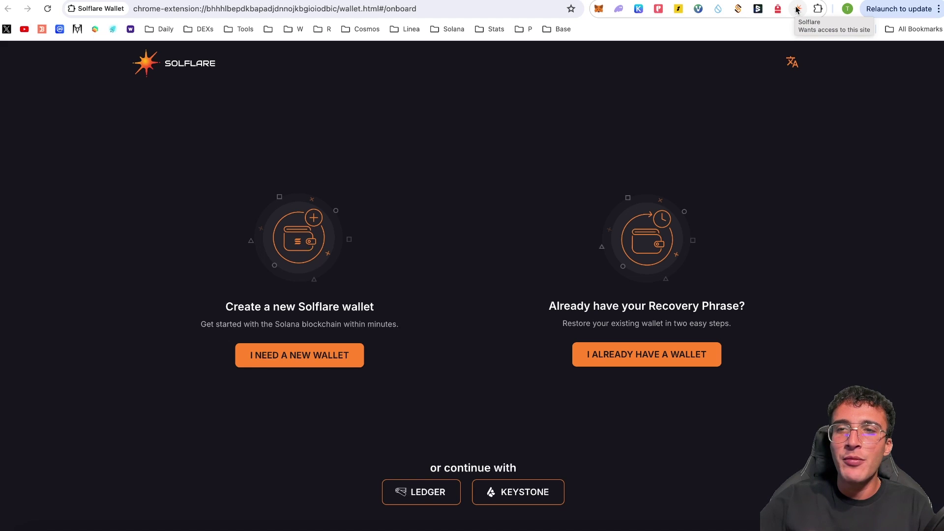
mouse_move(796, 13)
left_mouse_down()
mouse_move(649, 12)
mouse_move(795, 13)
left_mouse_up()
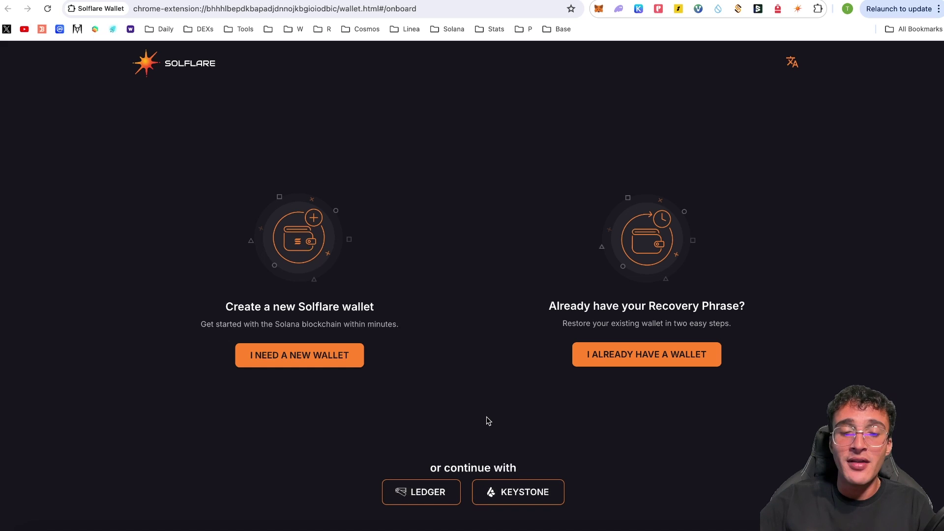
Choose I NEED A NEW WALLET and confirm the recovery phrase has been saved
left_click(303, 362)
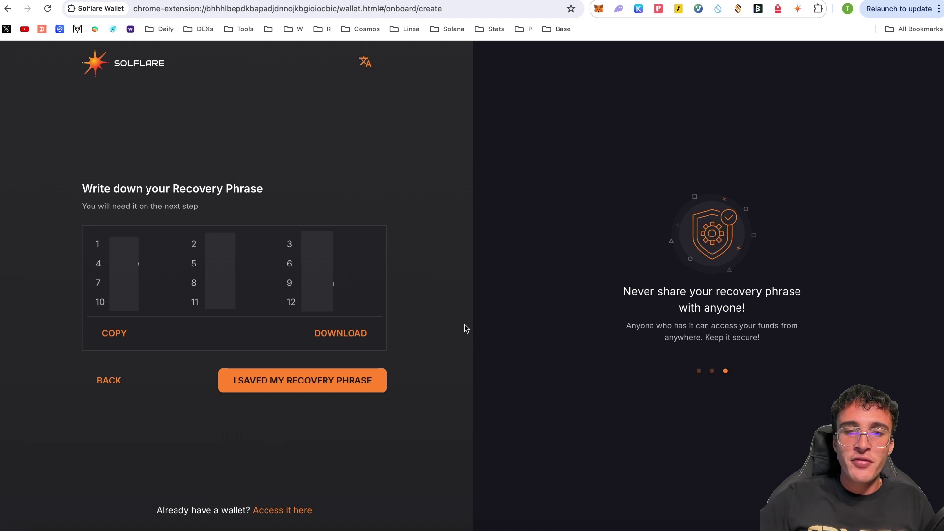
left_click(367, 390)
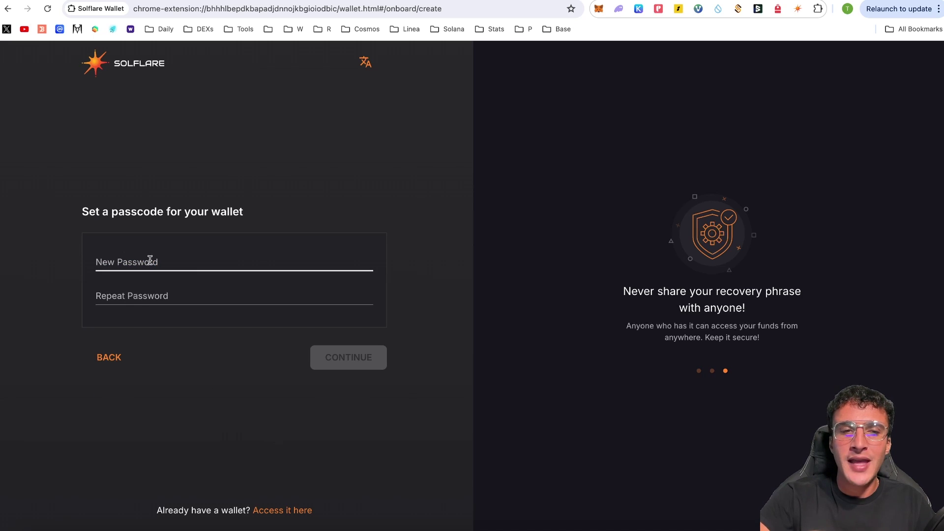
Enter the new wallet passcode in the password field
left_click(171, 266)
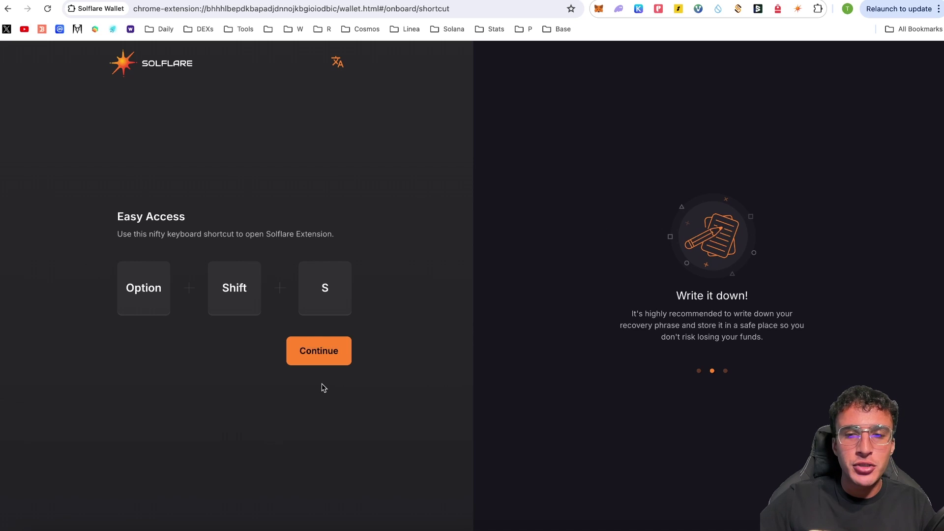
Open the extension with Option+Shift+S, go through its intro, and continue past Easy Access
key("alt+shift+s")
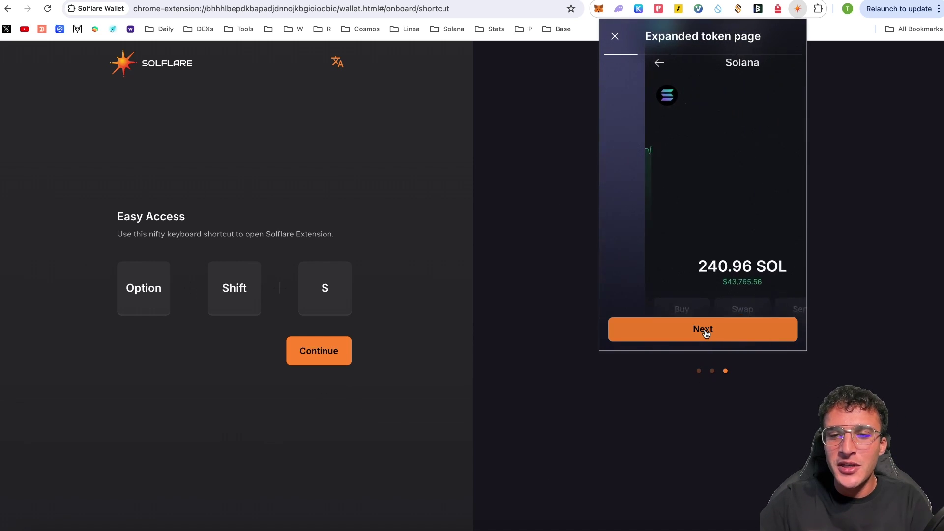
left_click(737, 333)
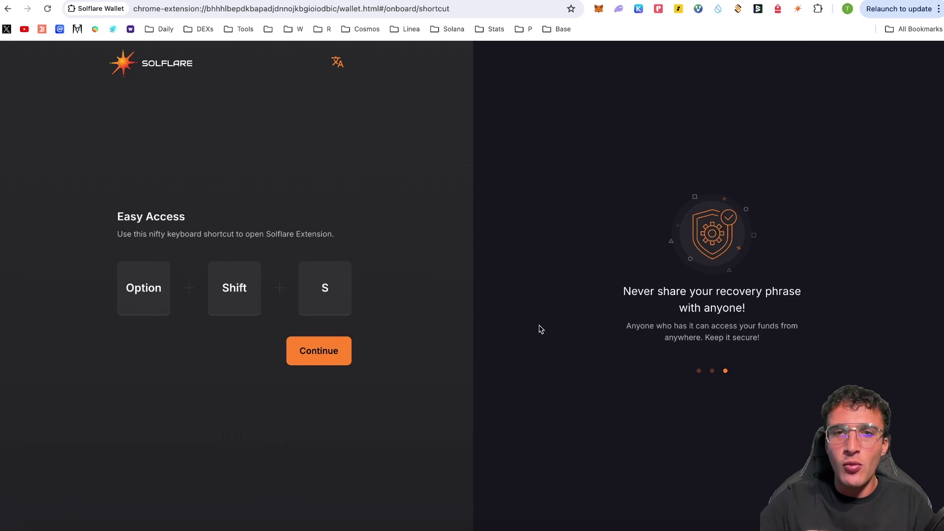
left_click(335, 354)
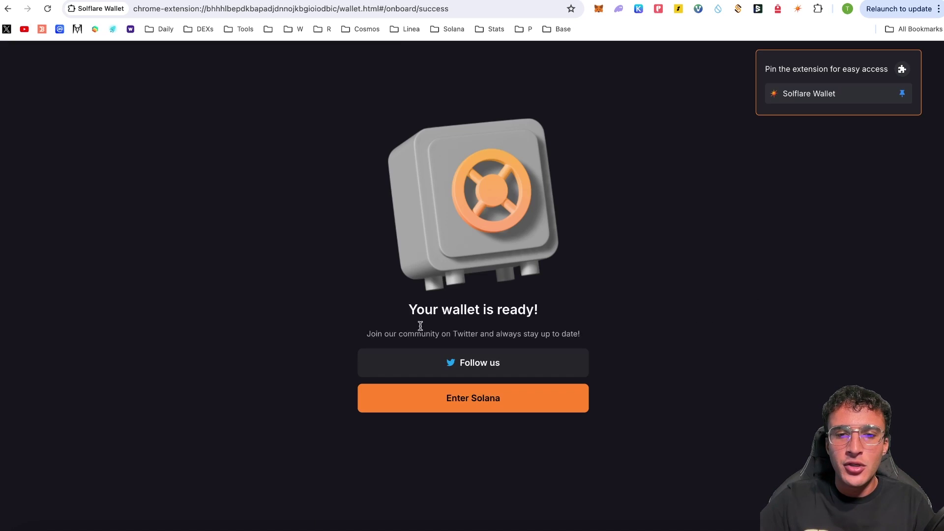
Enter the 0 SOL wallet portfolio and view its empty Collectibles page
left_click(485, 410)
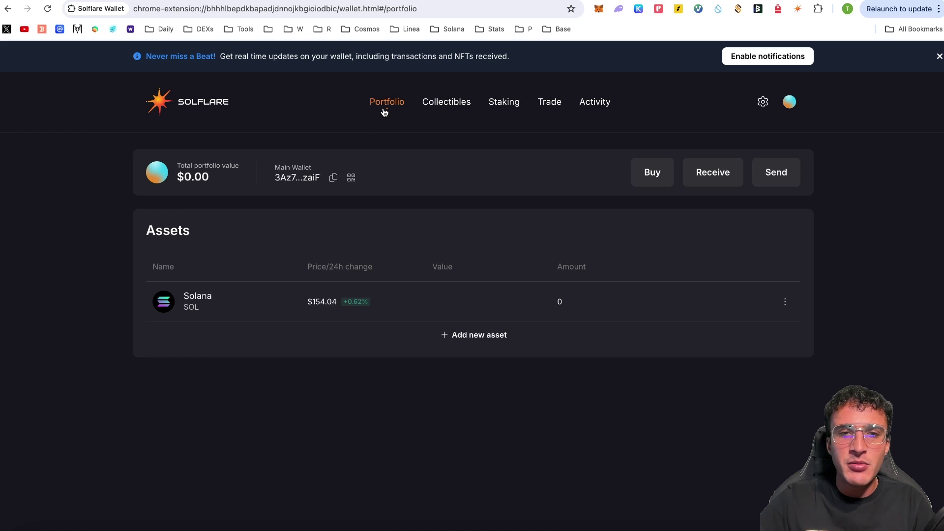
mouse_move(485, 298)
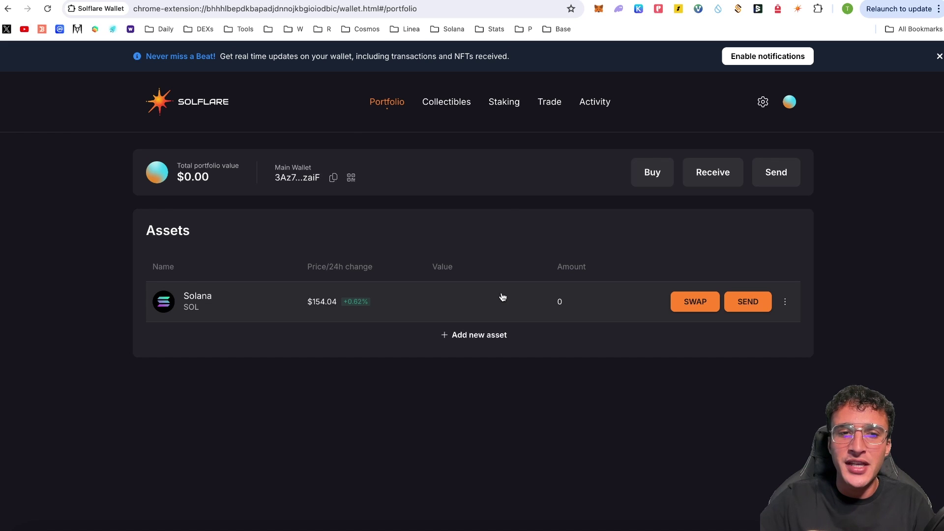
left_click(456, 103)
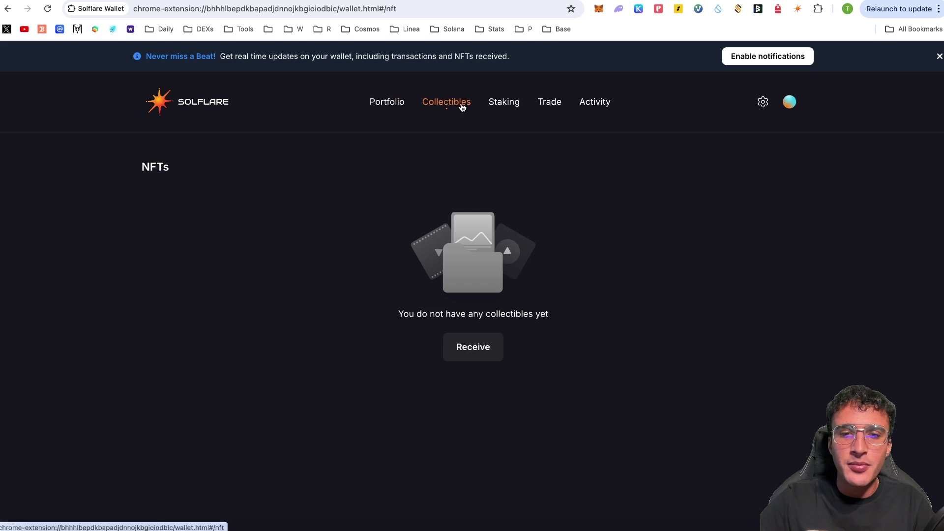
Visit the Staking and Trade sections, dismiss the Jupiter intro, and go back to Portfolio
left_click(508, 107)
left_click(549, 105)
left_click(580, 116)
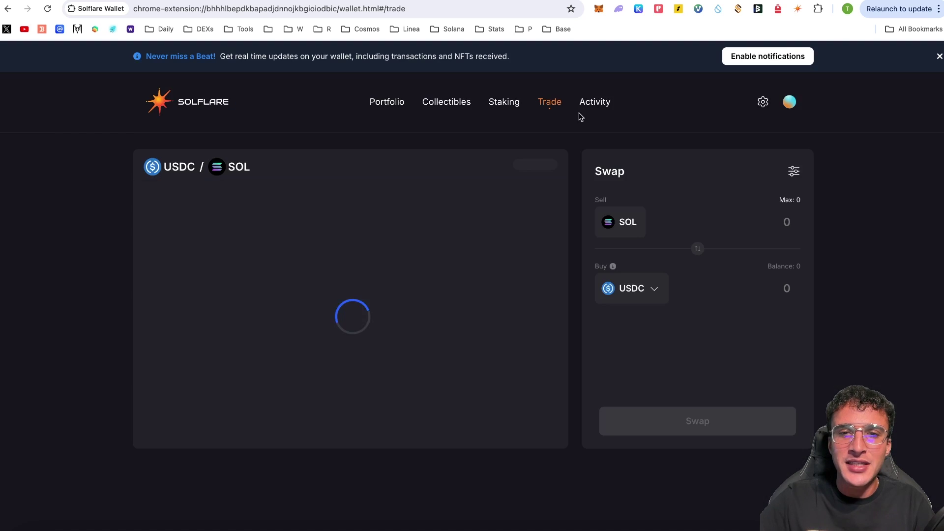
left_click(387, 101)
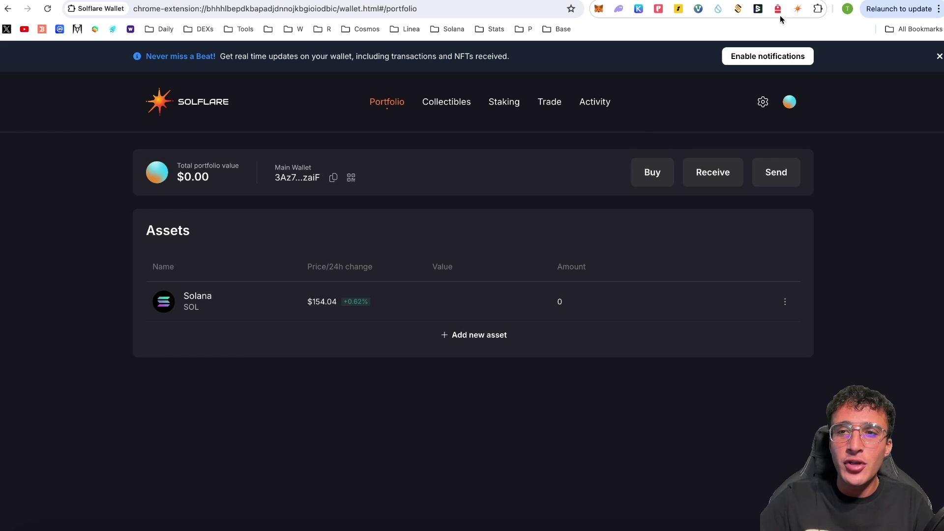
left_click(797, 15)
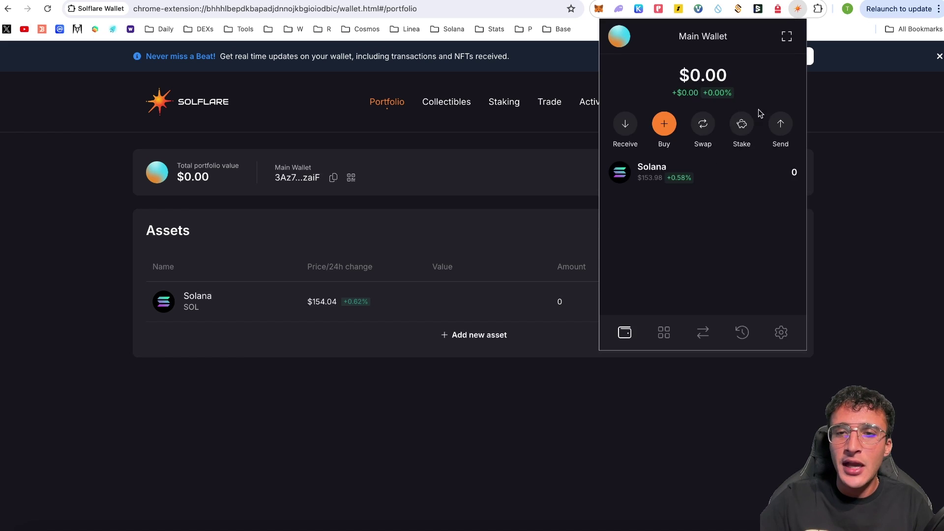
left_click(664, 123)
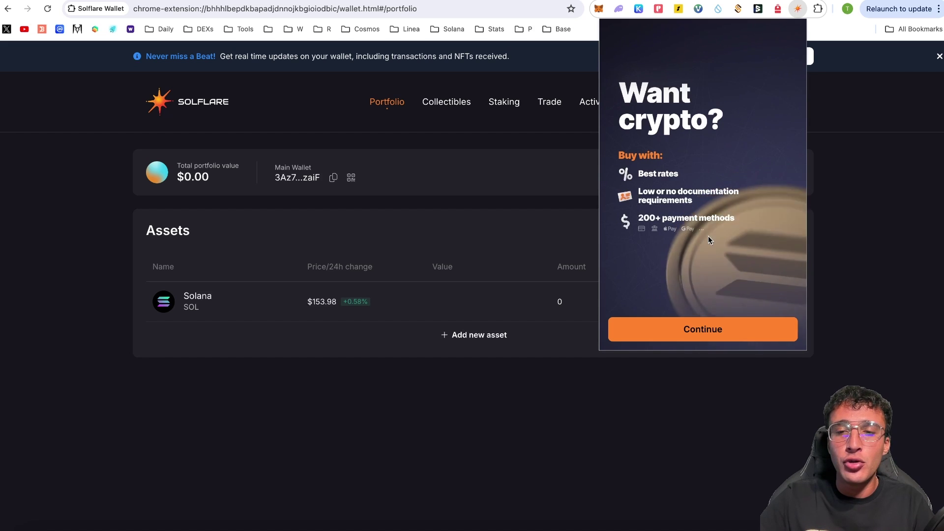
left_click(790, 370)
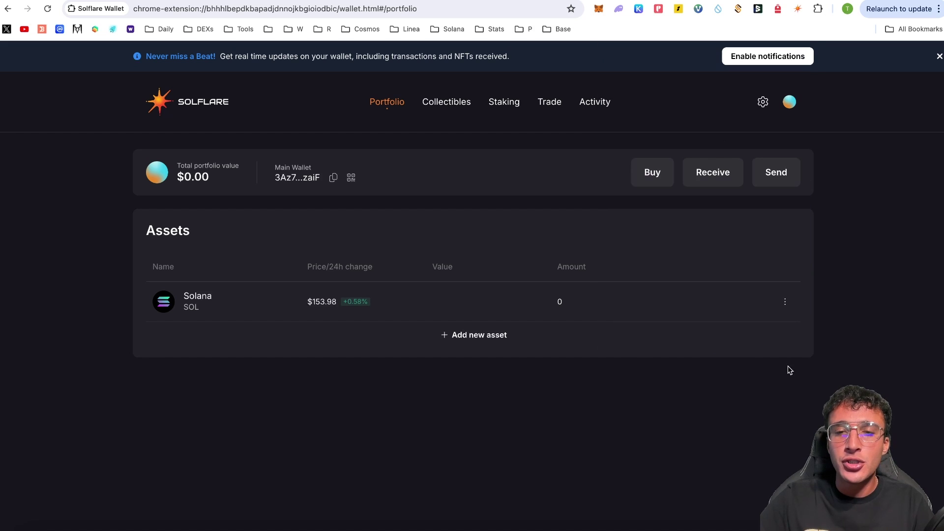
left_click(652, 177)
Get a buy quote for 200 AUD of SOL (about 0.822439 SOL) via the Revolut onramp
left_click(500, 430)
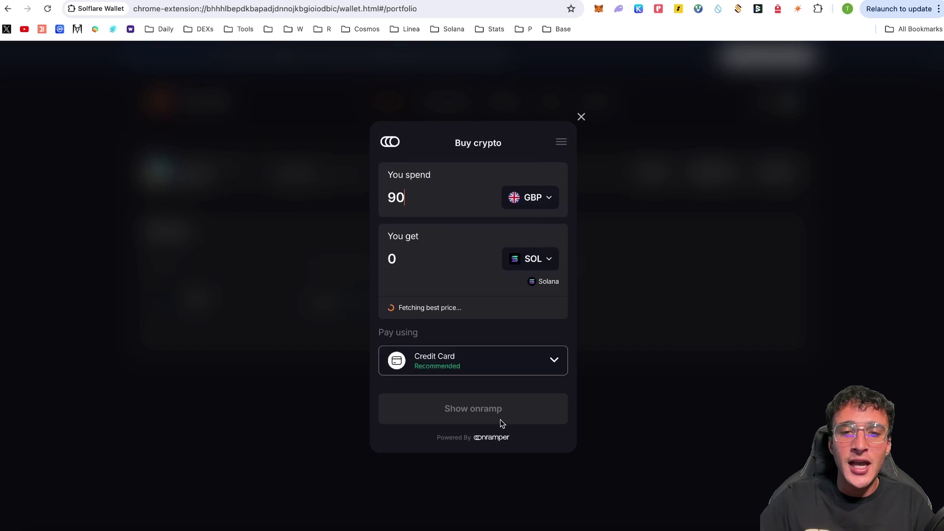
left_click(529, 202)
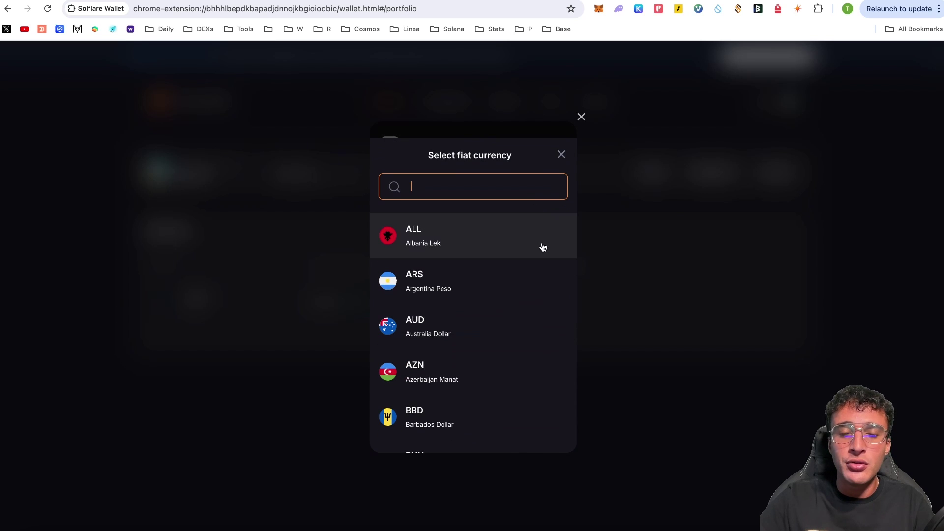
scroll(509, 313, "down", 1)
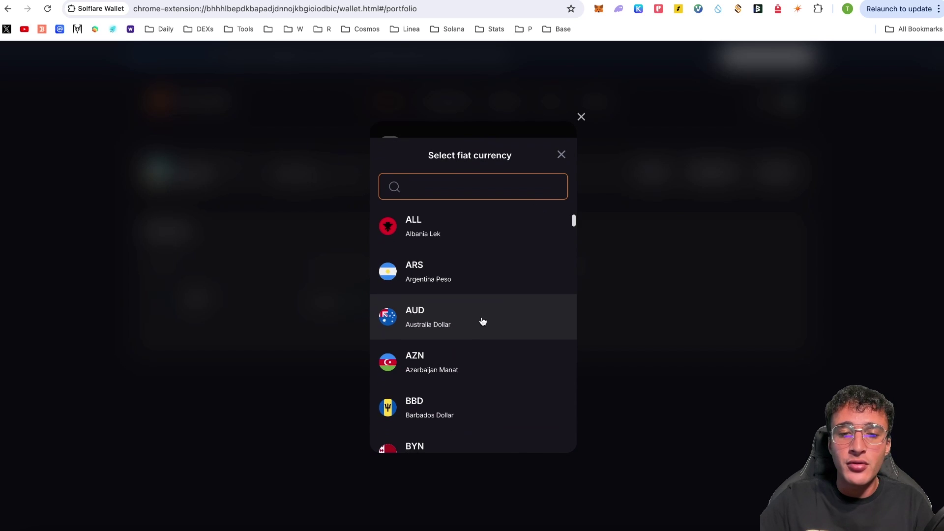
left_click(484, 320)
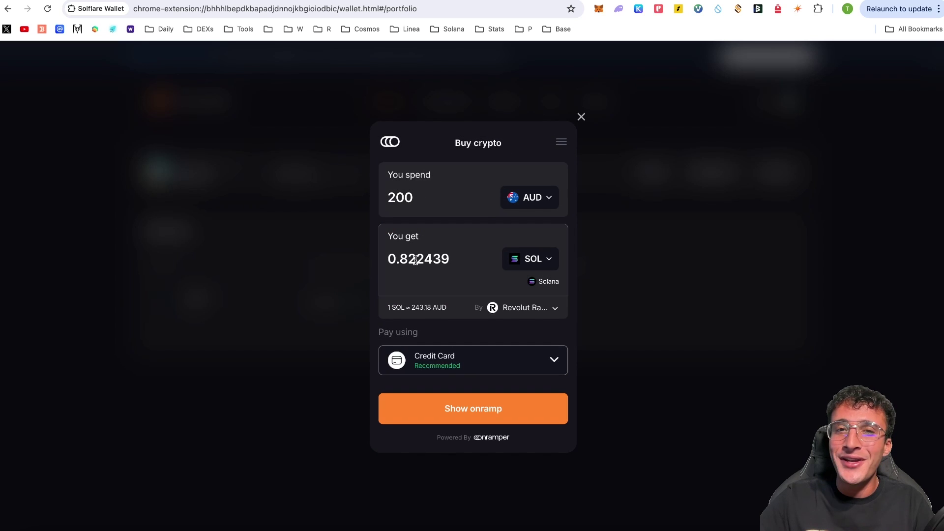
left_click(468, 408)
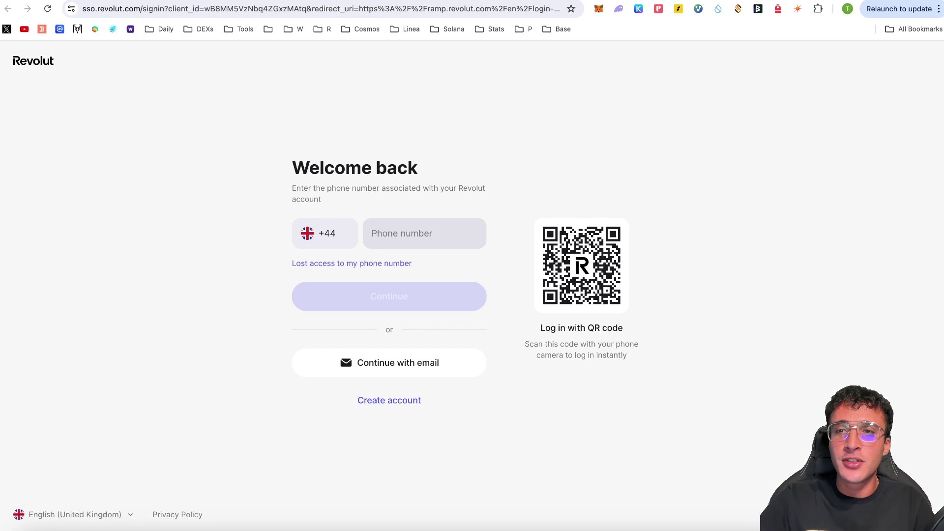
Return to the Solflare tab, keep credit card as payment method, and close Buy crypto
key("ctrl+w")
left_click(561, 155)
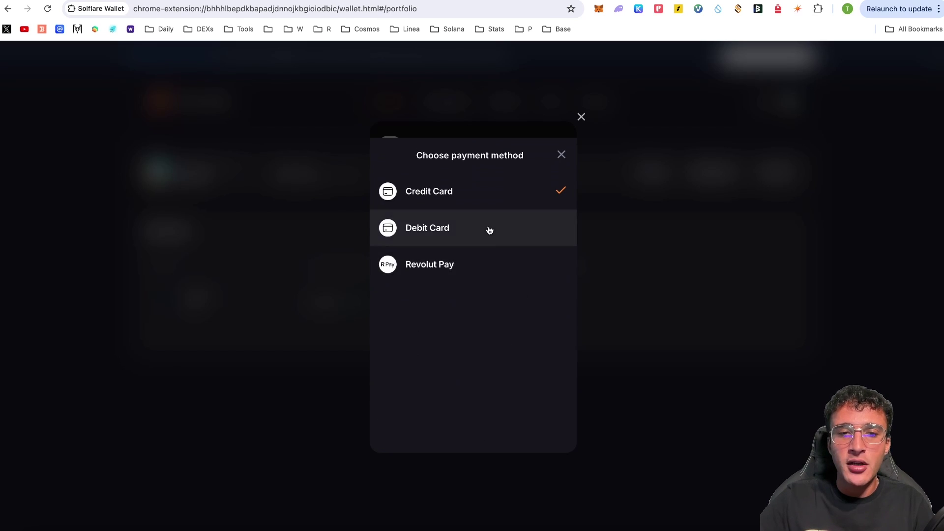
left_click(561, 155)
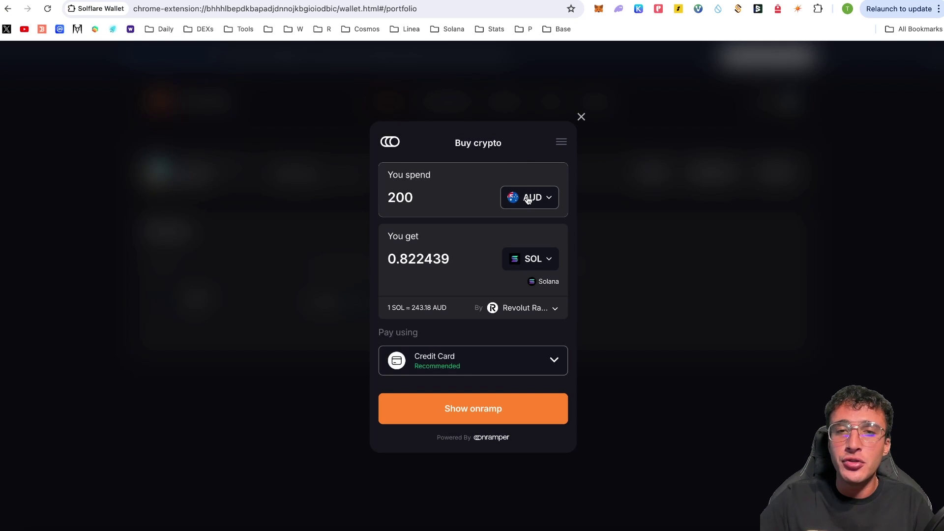
left_click(581, 117)
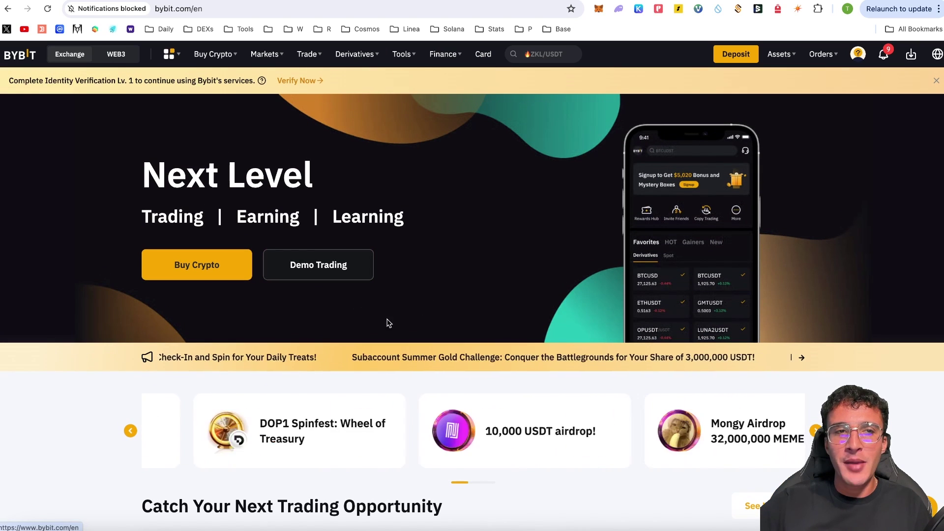
Quote a 100 GBP SOL purchase in Bybit One-Click Buy, then go to the crypto Withdraw page
mouse_move(215, 54)
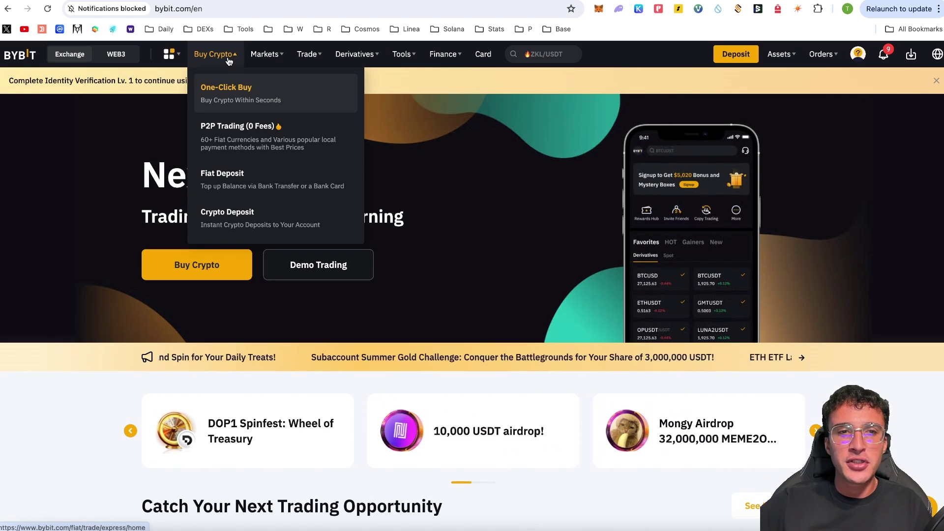
left_click(231, 91)
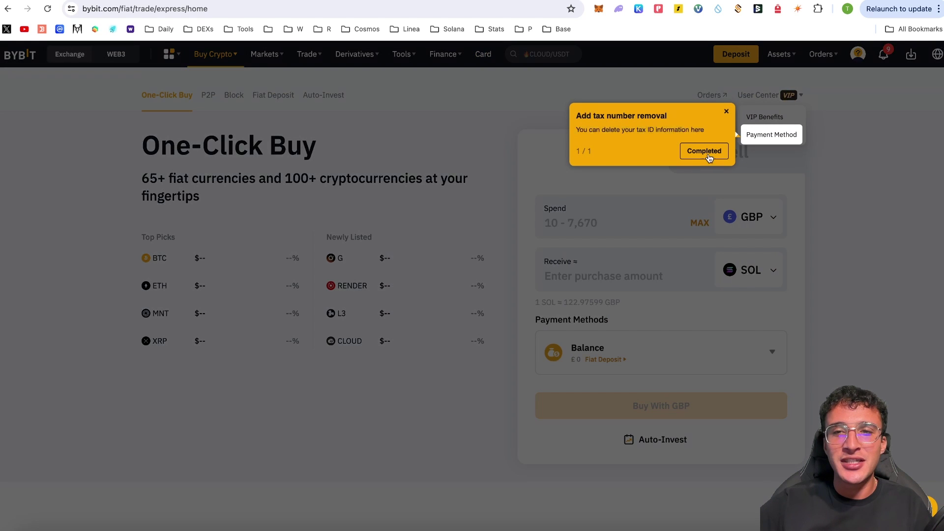
left_click(715, 158)
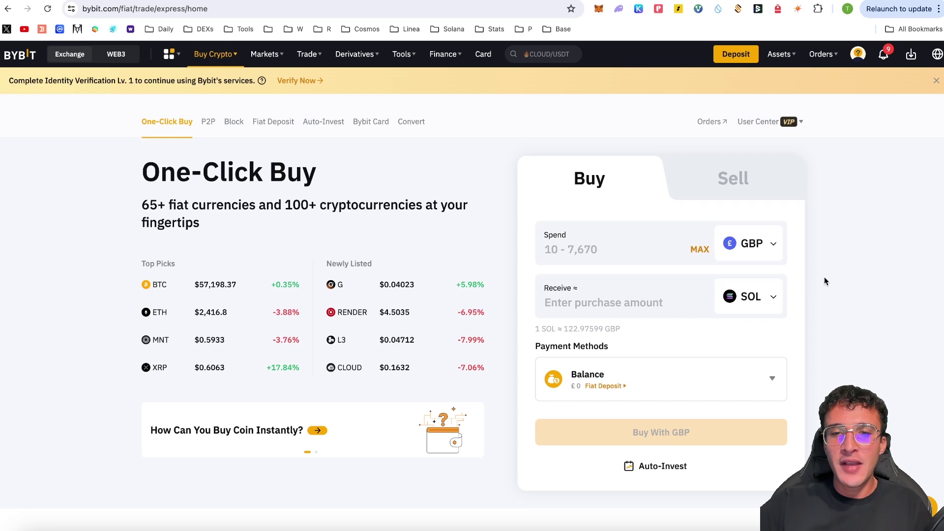
left_click(638, 250)
type("100")
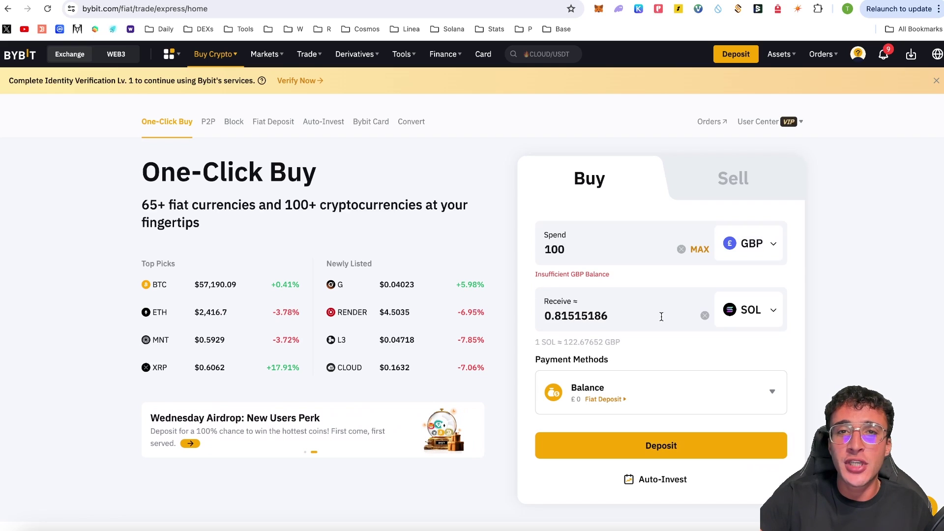
mouse_move(795, 61)
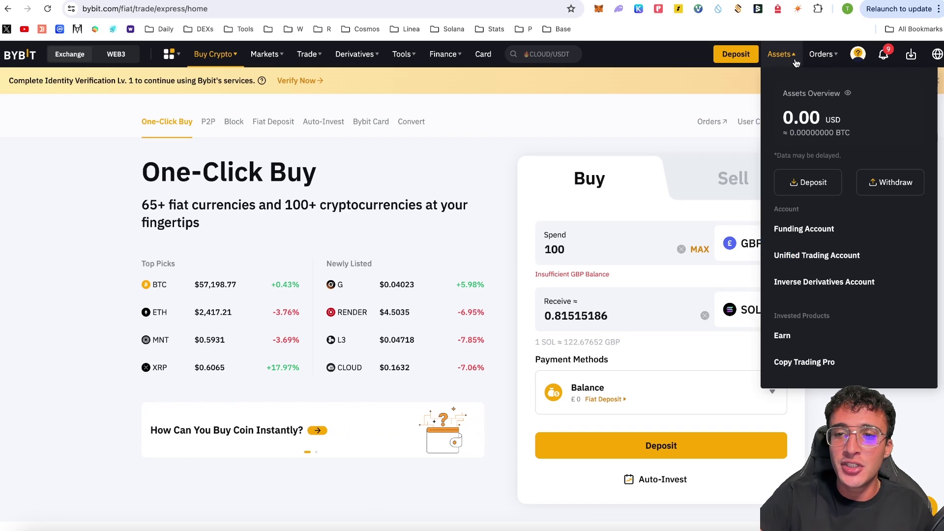
left_click(890, 182)
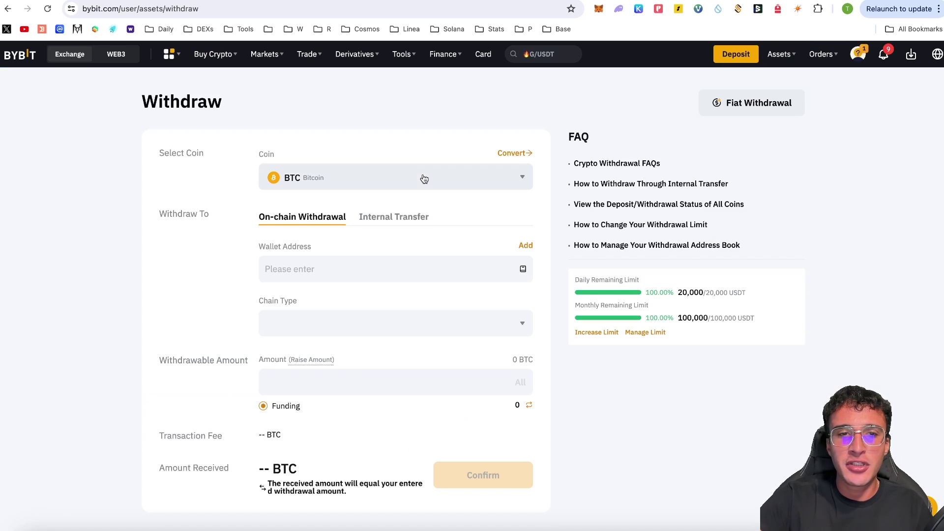
Pick SOL Solana as the Bybit withdrawal coin and bring up the Solflare wallet popup
left_click(454, 212)
scroll(466, 286, "down", 5)
scroll(466, 286, "down", 3)
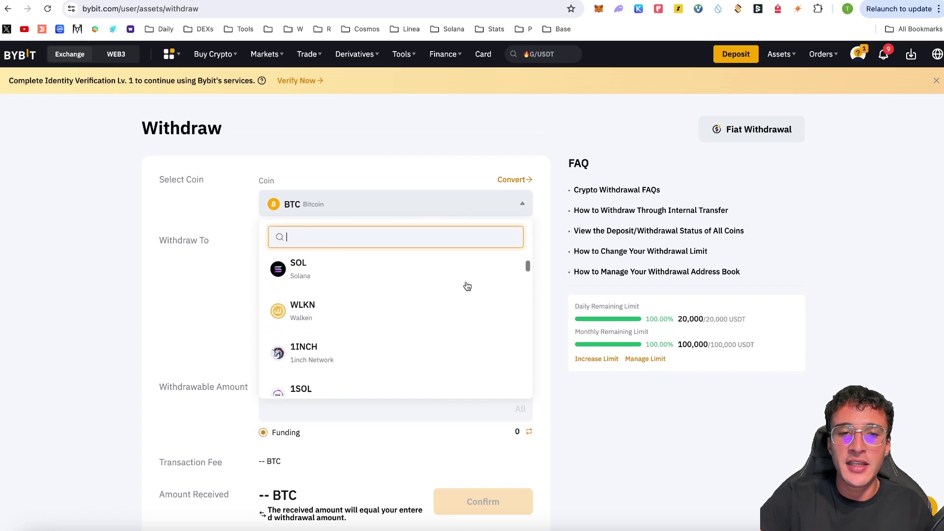
left_click(434, 282)
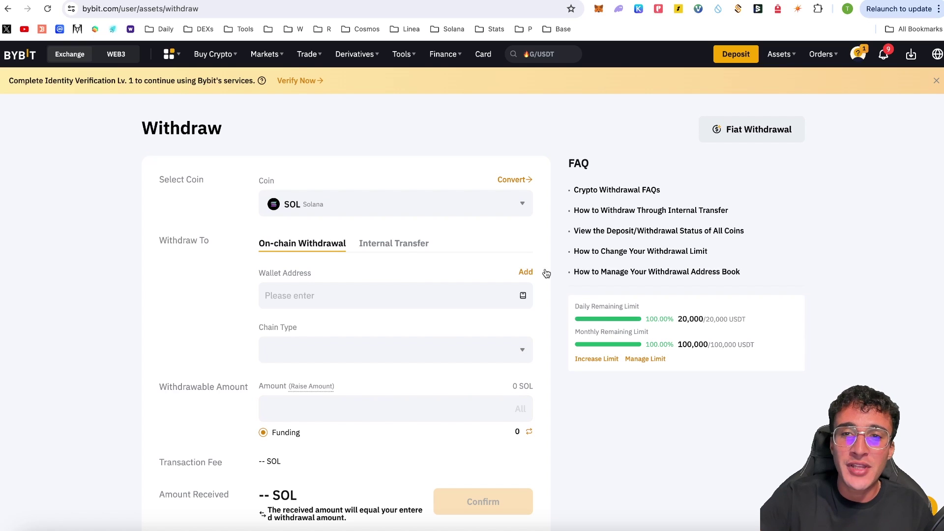
left_click(797, 9)
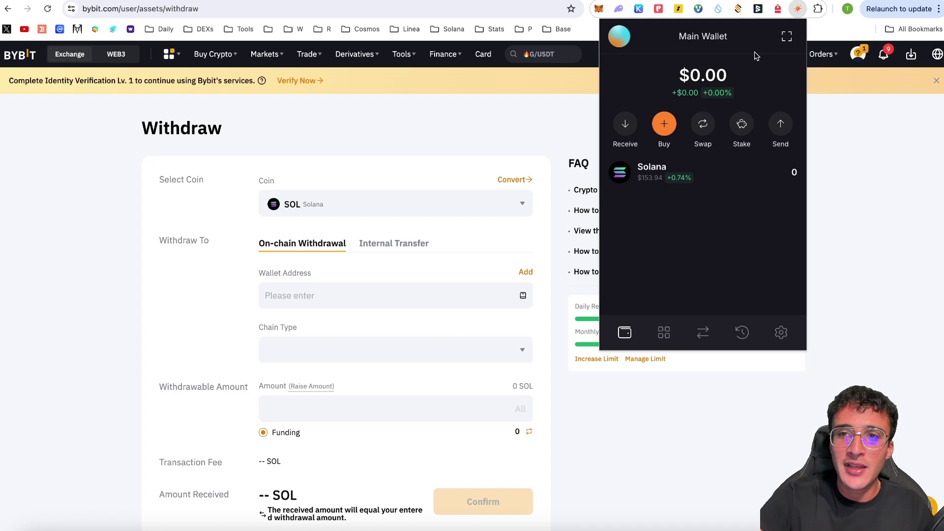
Copy the Solflare receive address and paste it into Bybit's withdrawal Wallet Address field
left_click(625, 123)
double_click(722, 255)
key("super+c")
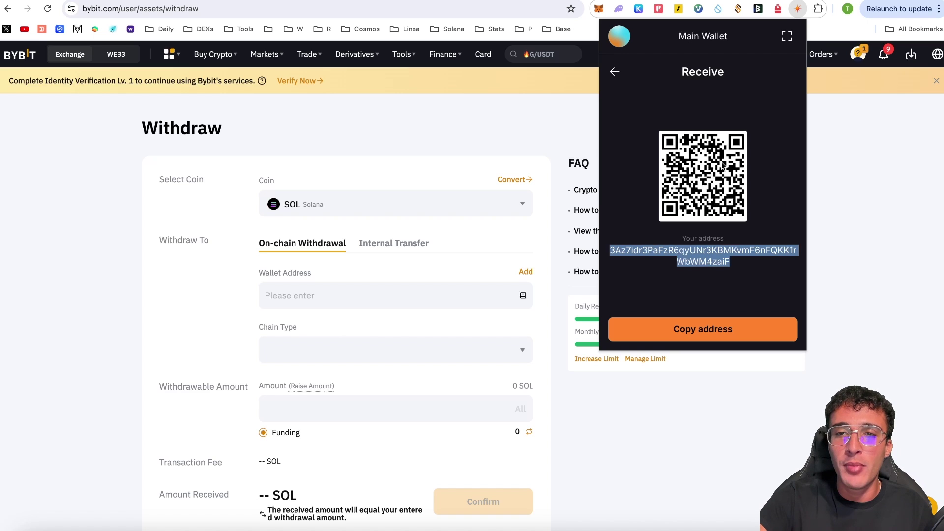
left_click(845, 242)
left_click(323, 291)
key("super+v")
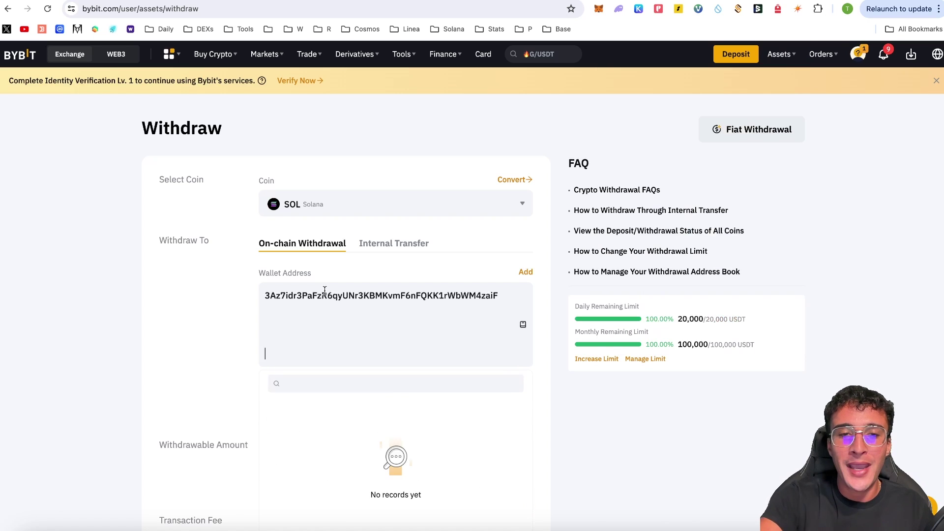
left_click(546, 399)
Choose the SOL chain type and enter a withdrawal amount of 0.822 SOL
left_click(489, 349)
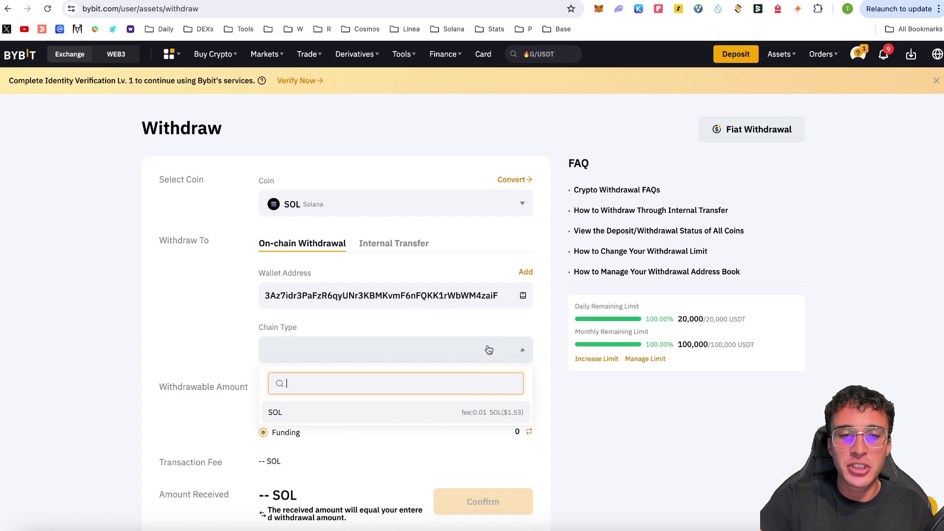
left_click(450, 409)
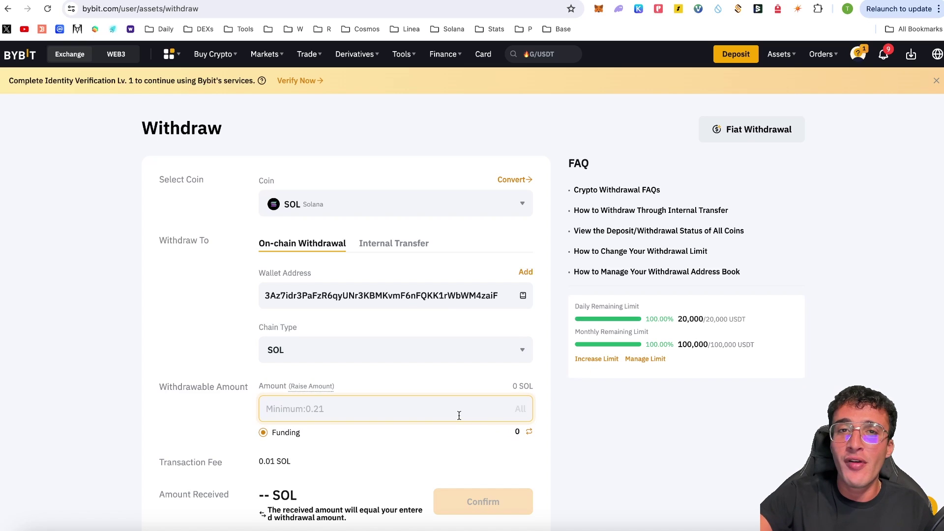
type("0.822")
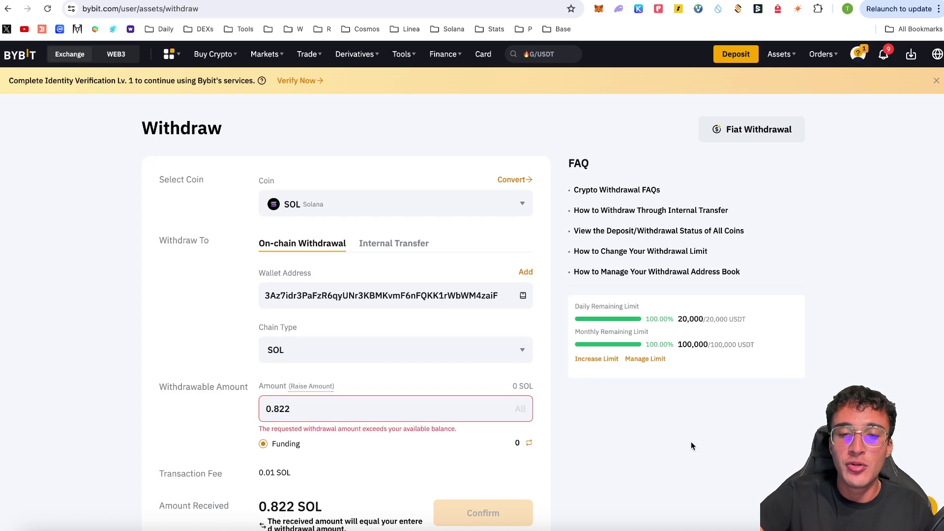
scroll(691, 445, "down", 2)
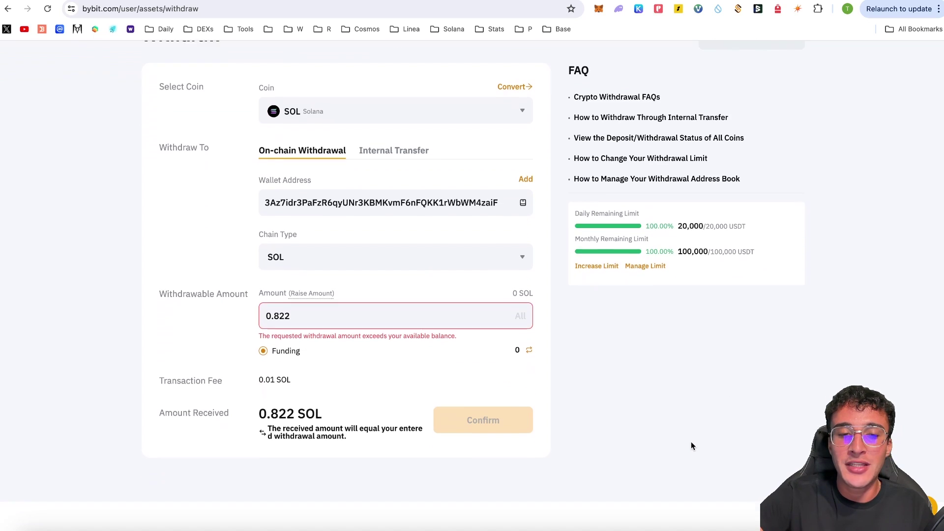
scroll(524, 416, "up", 2)
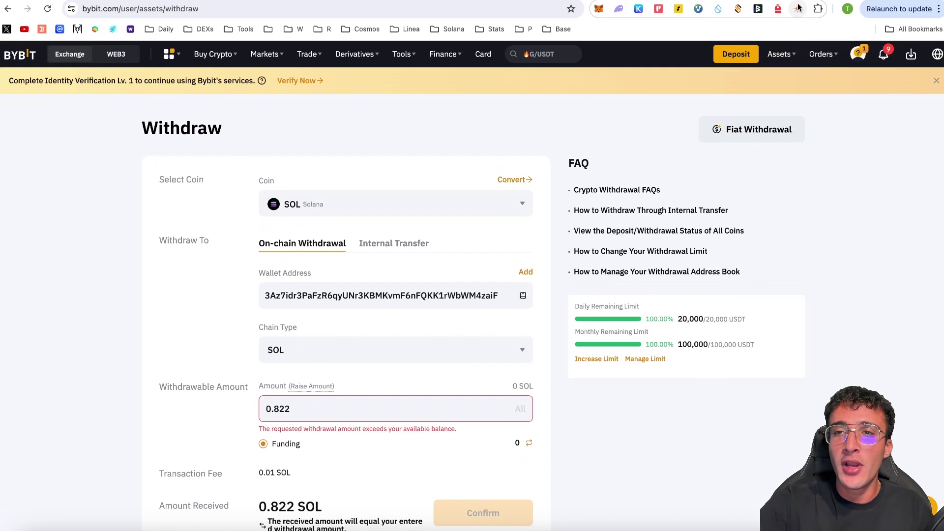
mouse_move(859, 55)
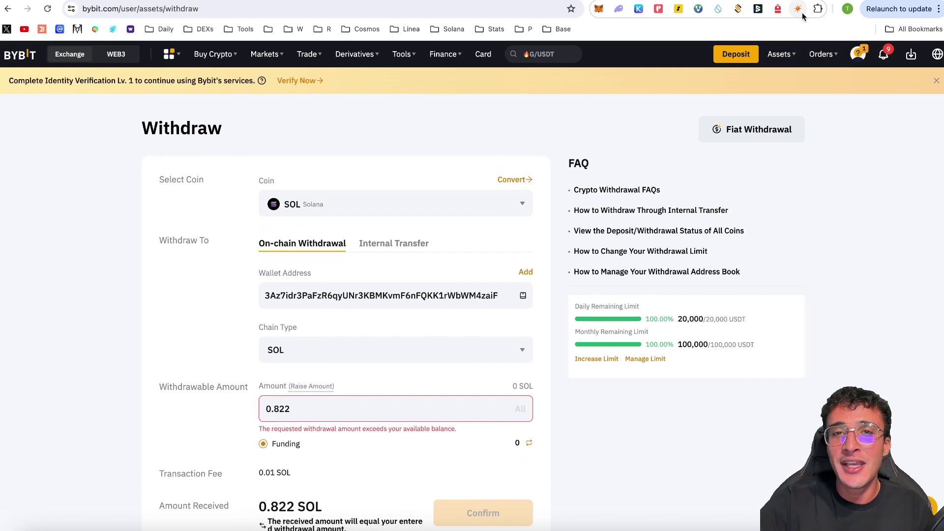
Switch to the Solflare Main Wallet's full-page Portfolio showing 0 SOL worth $0.00
left_click(799, 11)
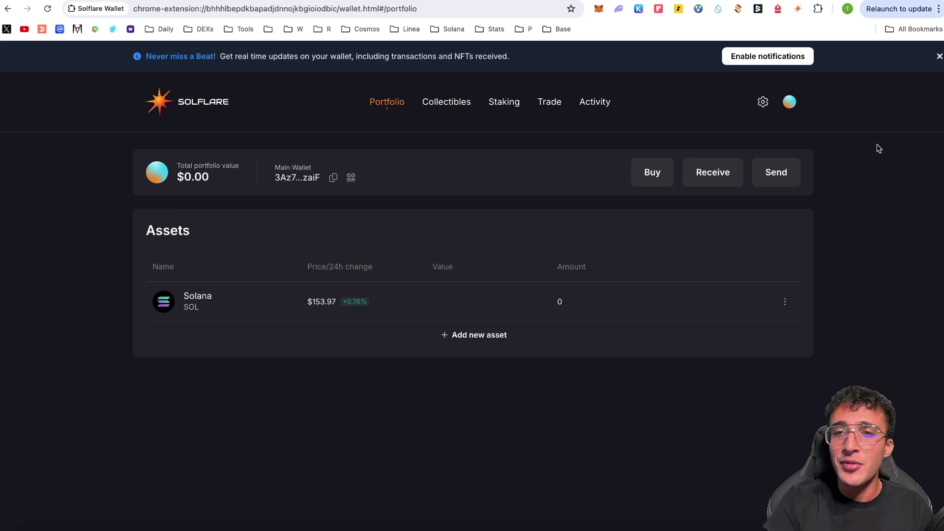
In Phantom, start a Solana send and enter an amount of 0.075 SOL
left_click(620, 15)
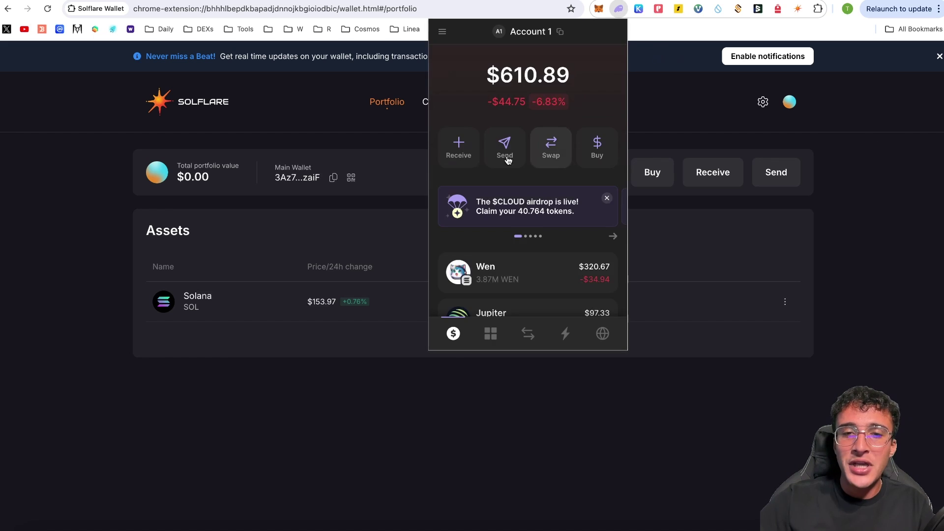
scroll(540, 169, "down", 1)
scroll(541, 177, "up", 1)
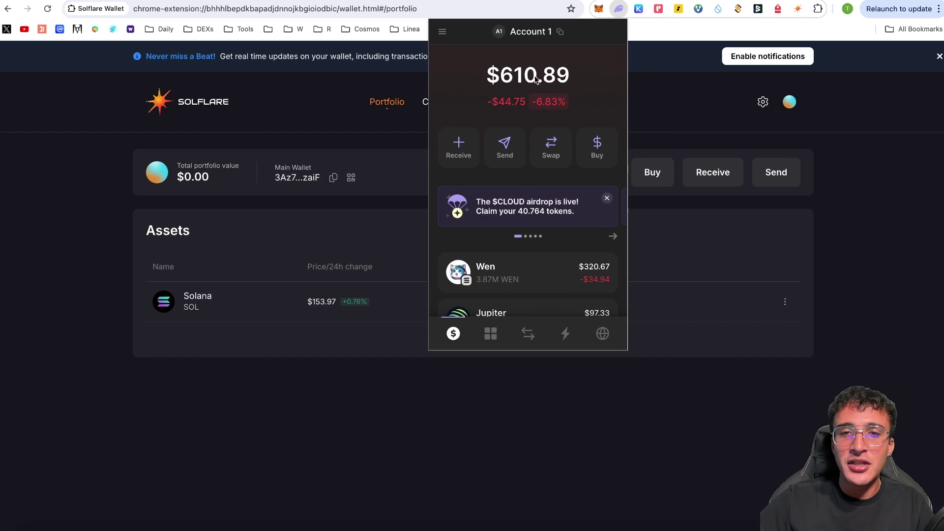
scroll(590, 137, "down", 2)
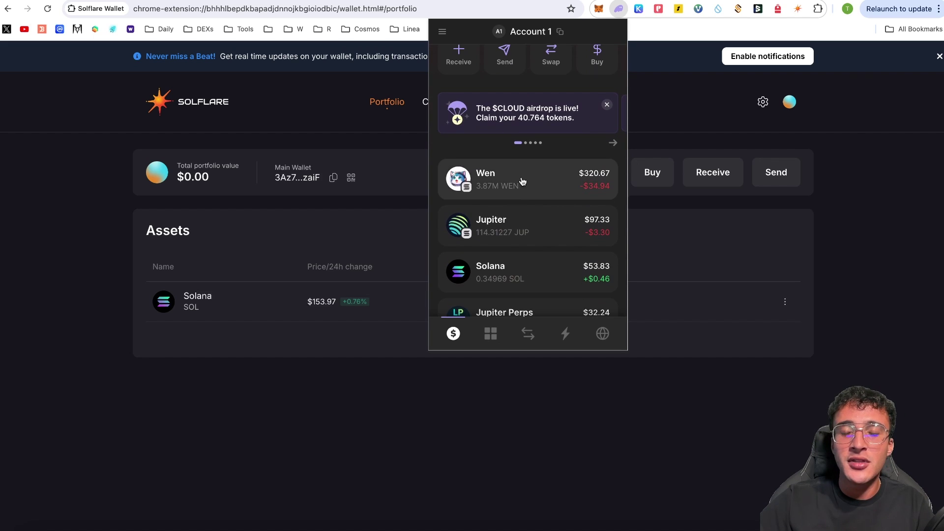
scroll(551, 196, "down", 1)
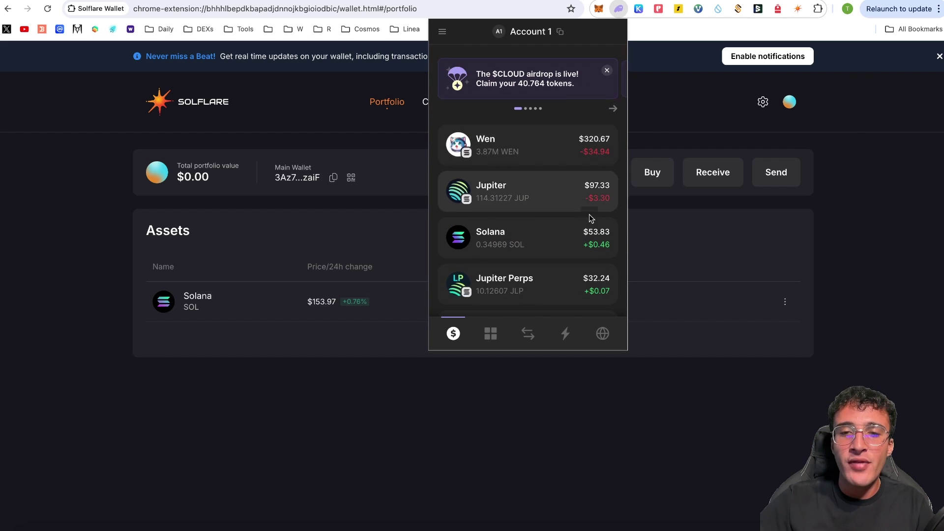
left_click(562, 236)
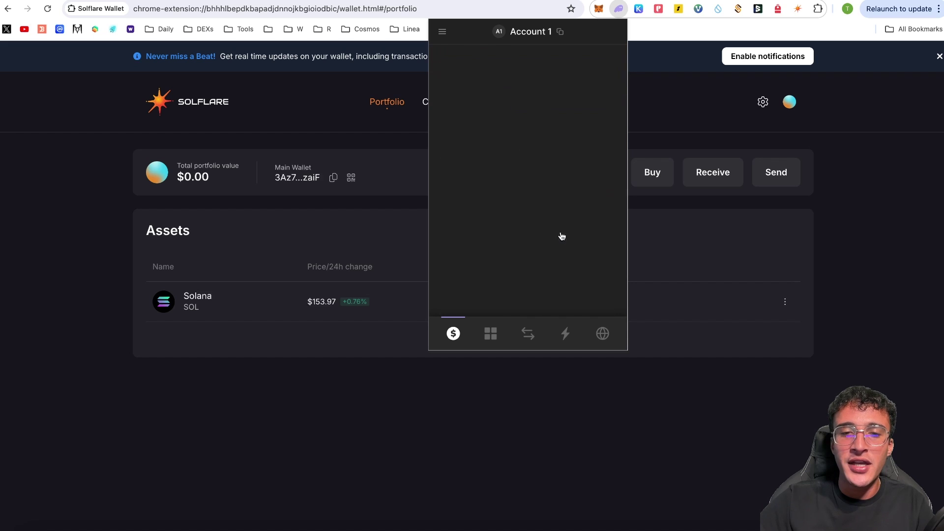
left_click(506, 160)
left_click(481, 186)
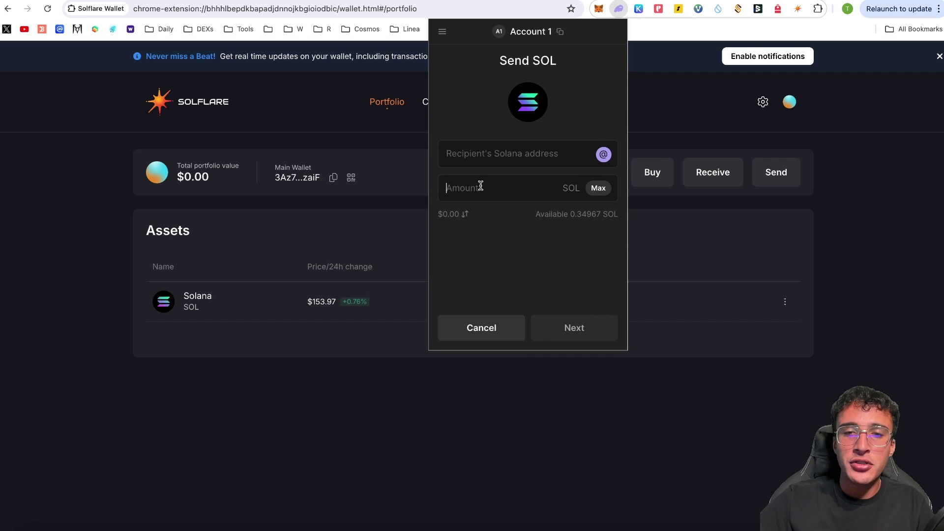
type("0.")
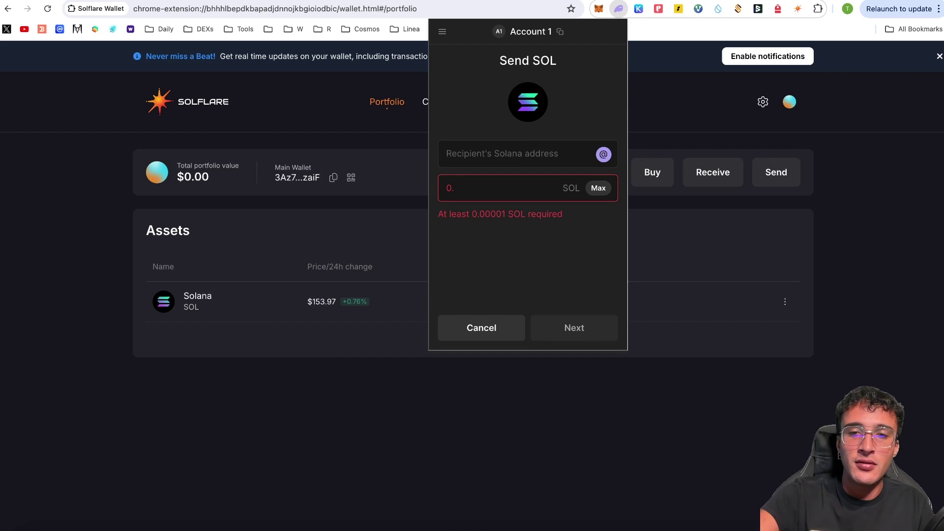
type("075")
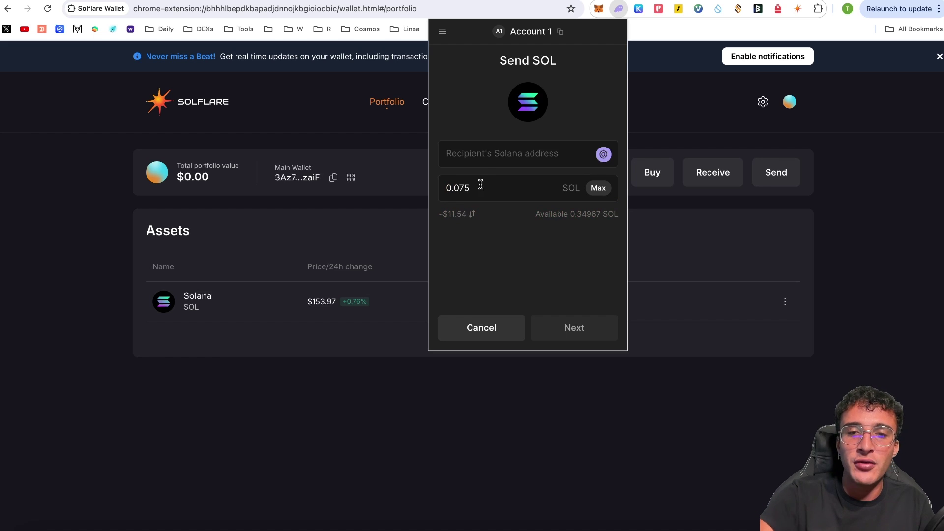
Paste the Solflare address as recipient and send the 0.075 SOL
left_click(481, 160)
key("ctrl+v")
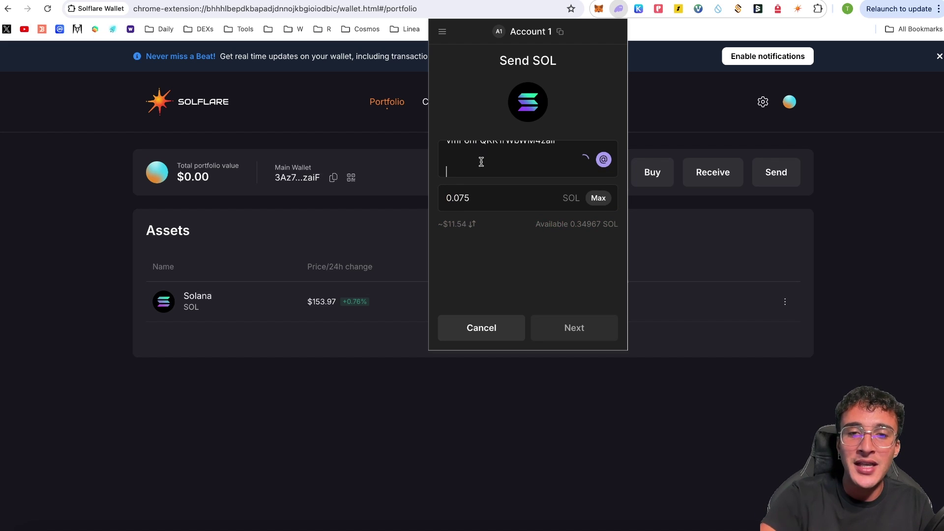
key("BackSpace")
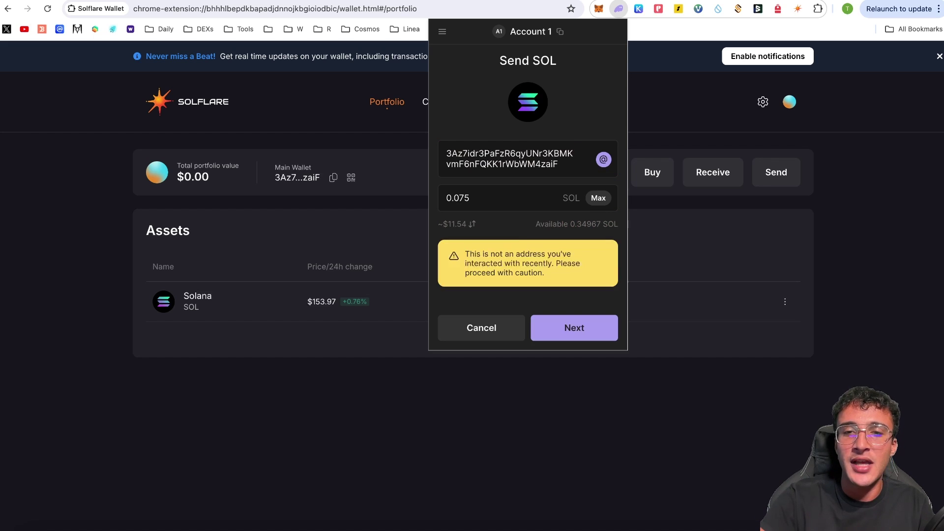
left_click(574, 328)
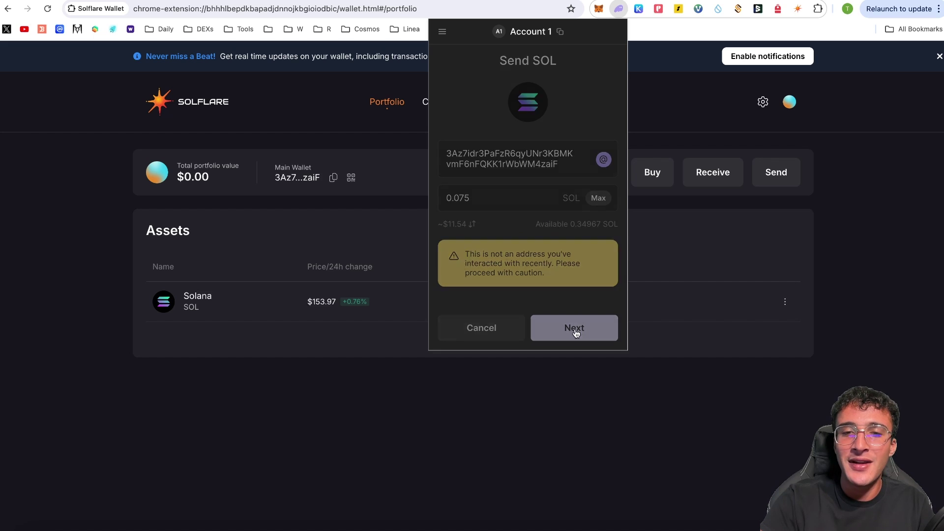
left_click(585, 330)
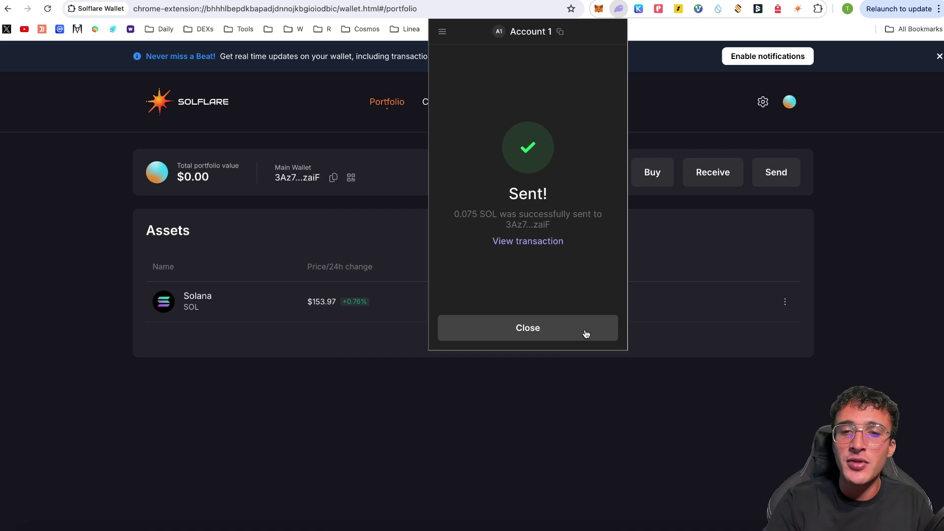
left_click(541, 336)
Close the Phantom popup and confirm Solflare shows 0.08 SOL worth $11.54
left_click(356, 417)
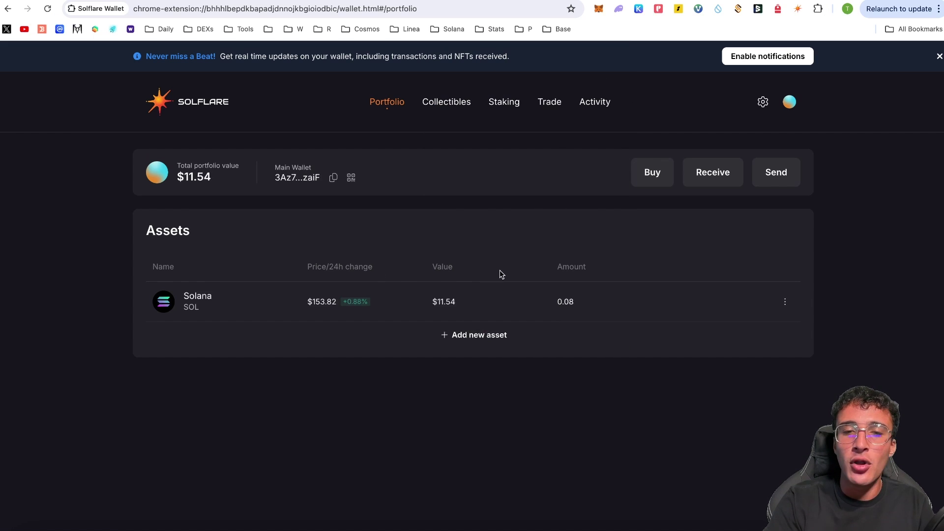
mouse_move(503, 291)
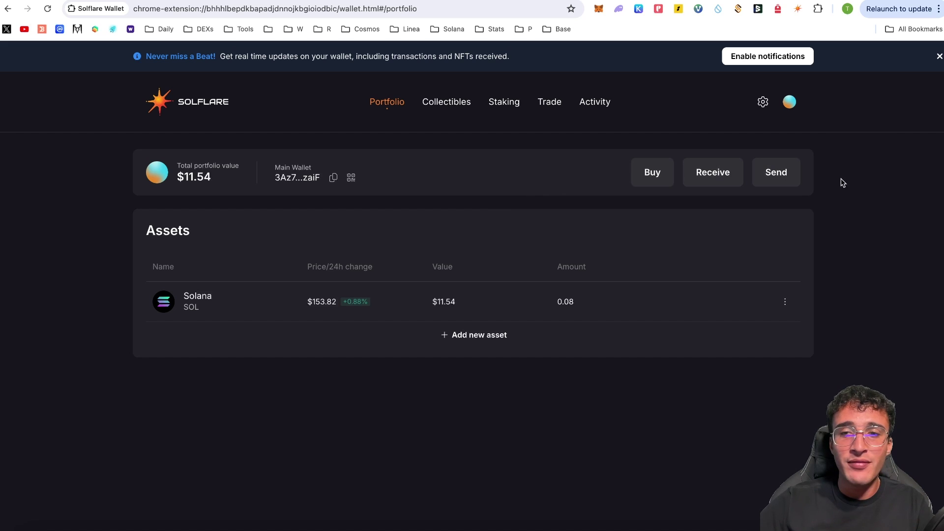
Start a Solflare SOL send, paste the Phantom wallet address as recipient, then close the form
left_click(765, 178)
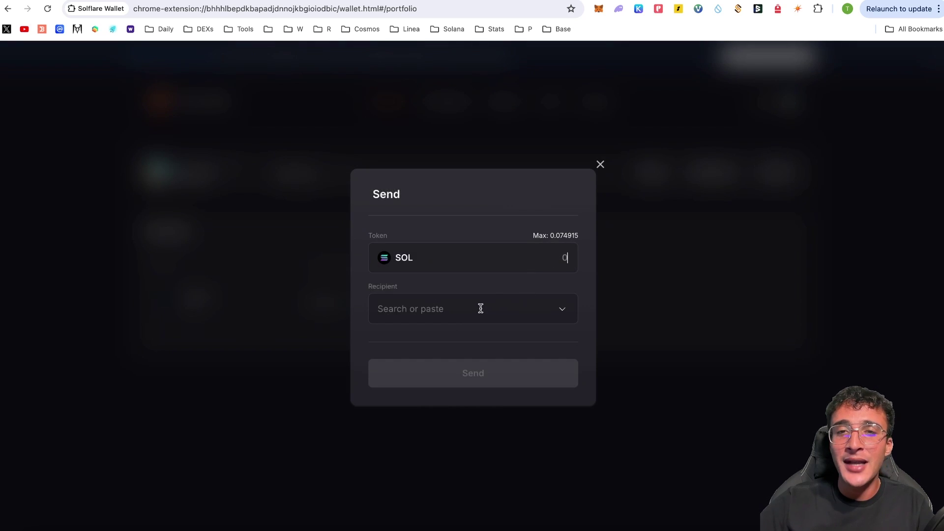
left_click(619, 9)
mouse_move(560, 34)
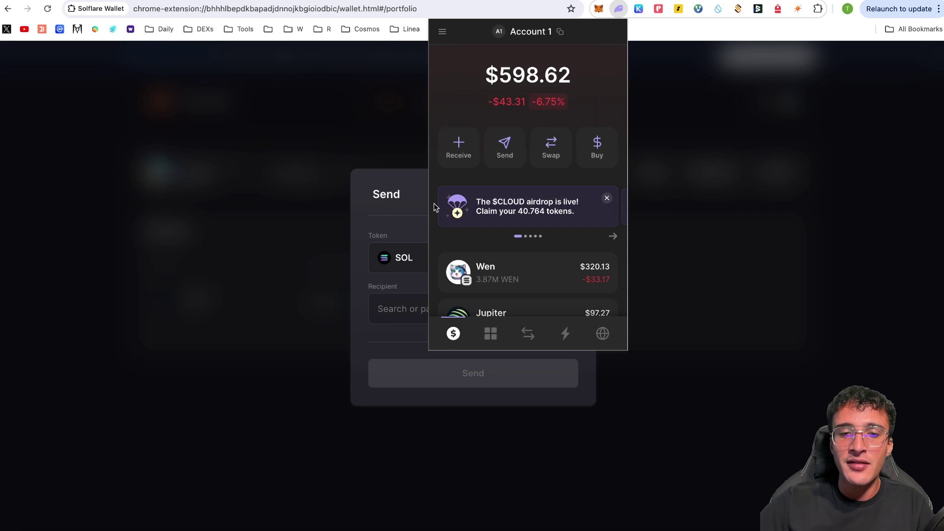
left_click(388, 310)
key("ctrl+v")
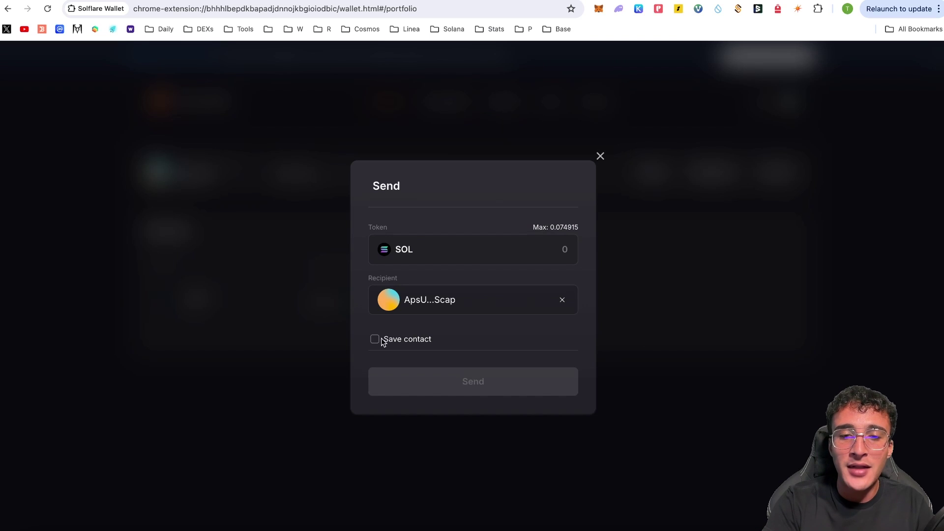
left_click(711, 301)
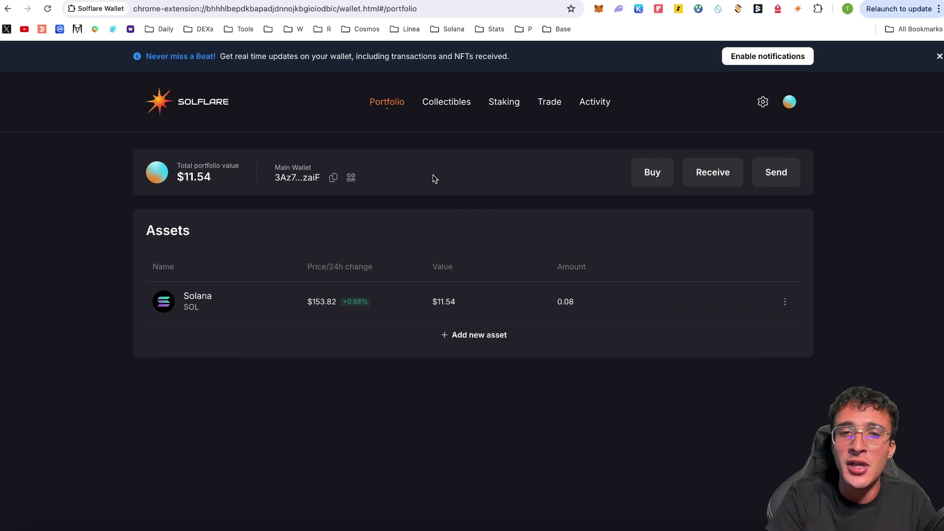
Stake 0.01 SOL with the Solflare validator, then open the Trade page's SOL-to-USDC swap
left_click(450, 101)
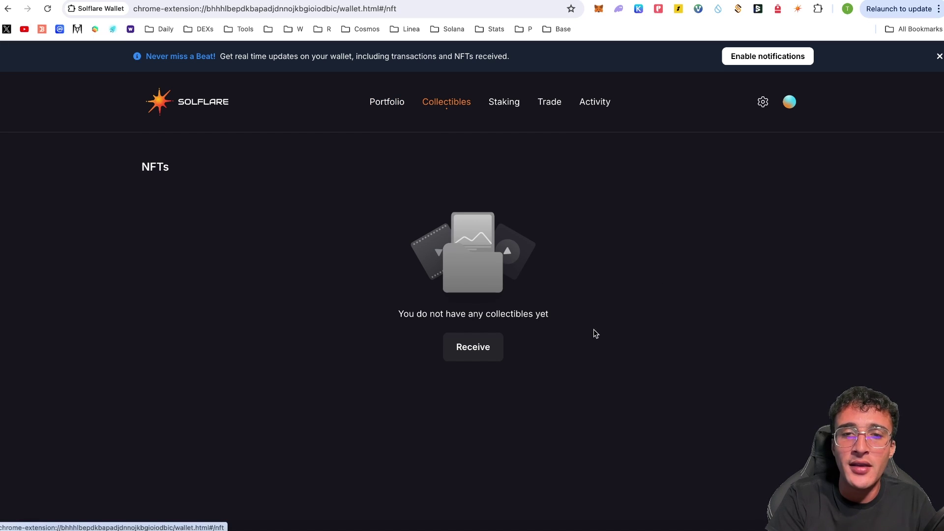
left_click(511, 112)
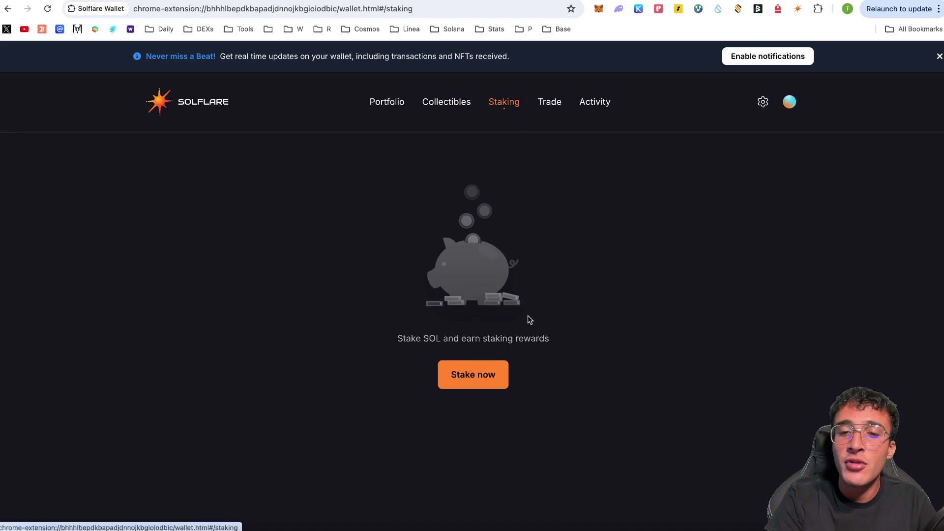
left_click(474, 377)
type("0.01")
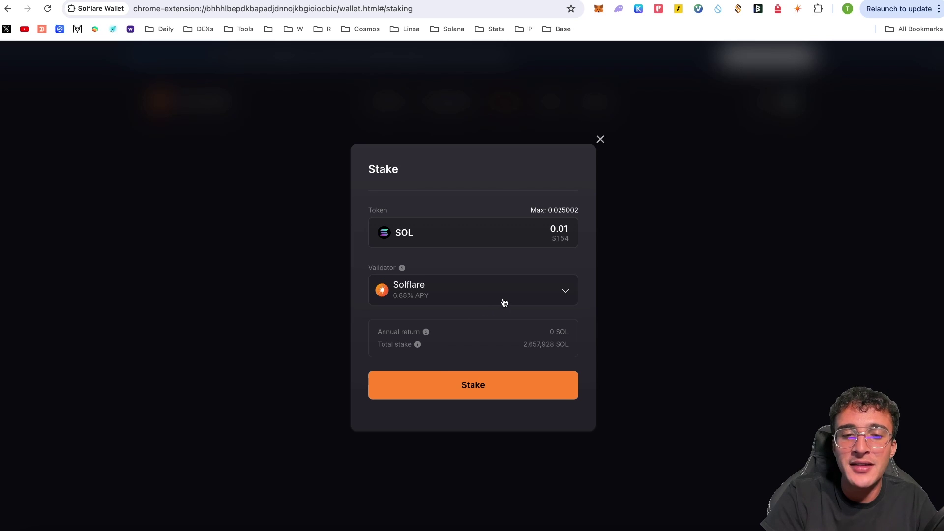
left_click(487, 385)
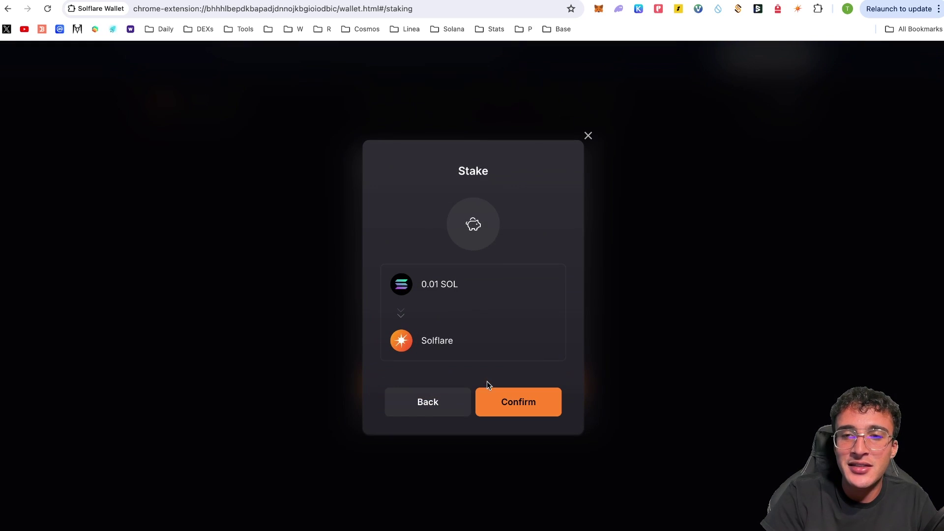
left_click(499, 403)
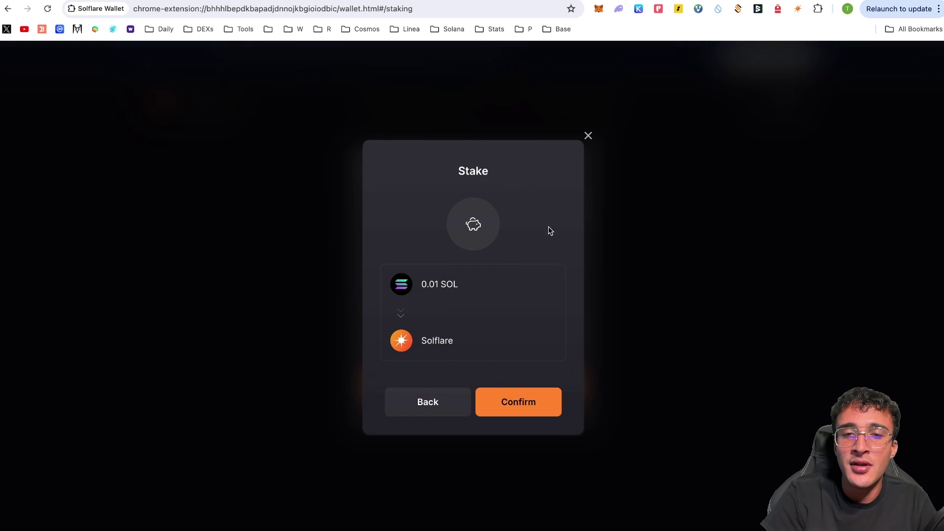
left_click(601, 140)
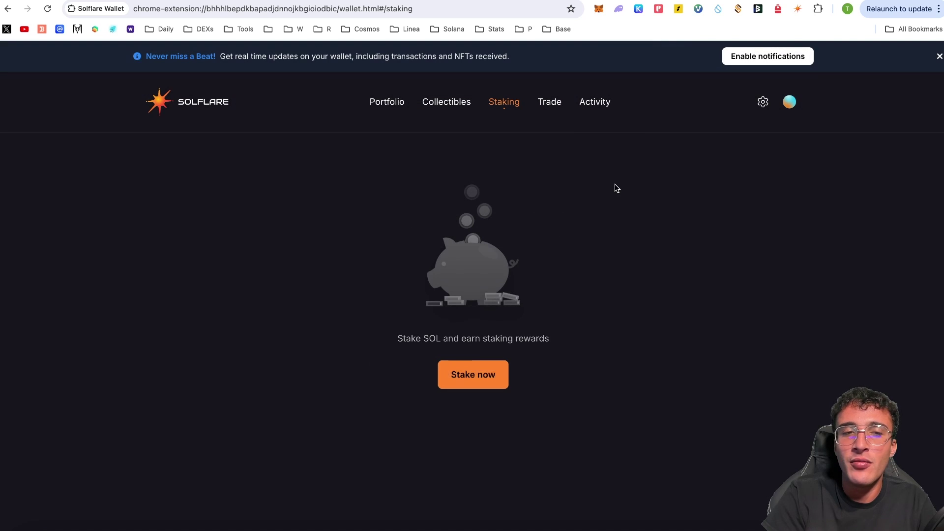
left_click(550, 101)
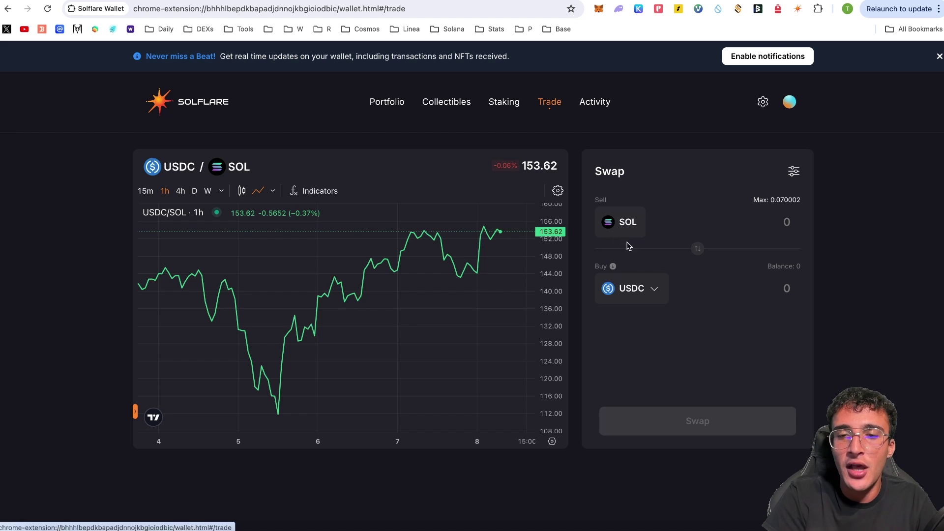
Swap 0.01 SOL for Jupiter (JUP) and confirm the transaction
left_click(638, 289)
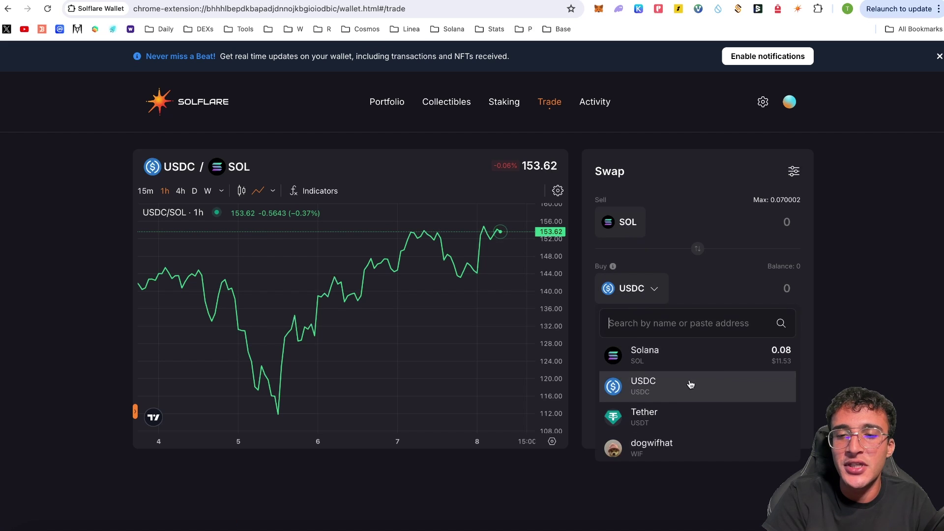
scroll(723, 400, "down", 3)
scroll(724, 401, "down", 1)
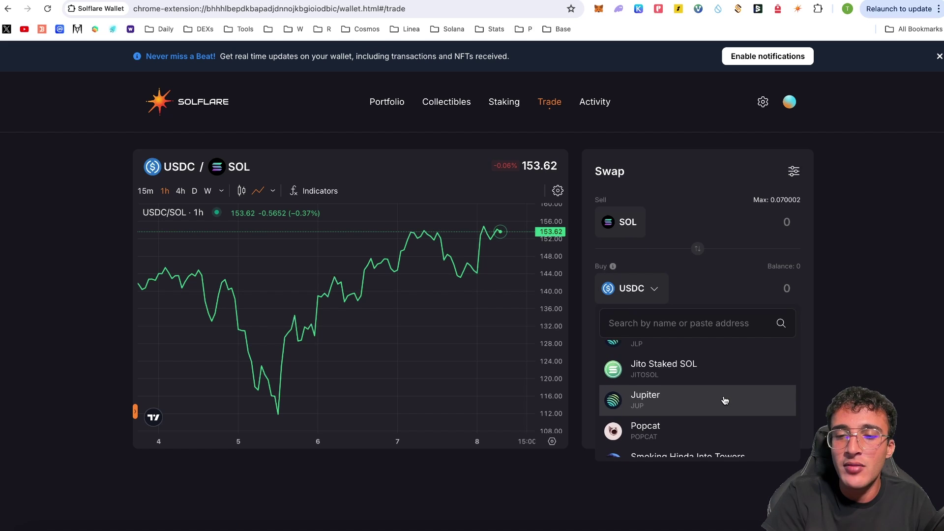
left_click(682, 402)
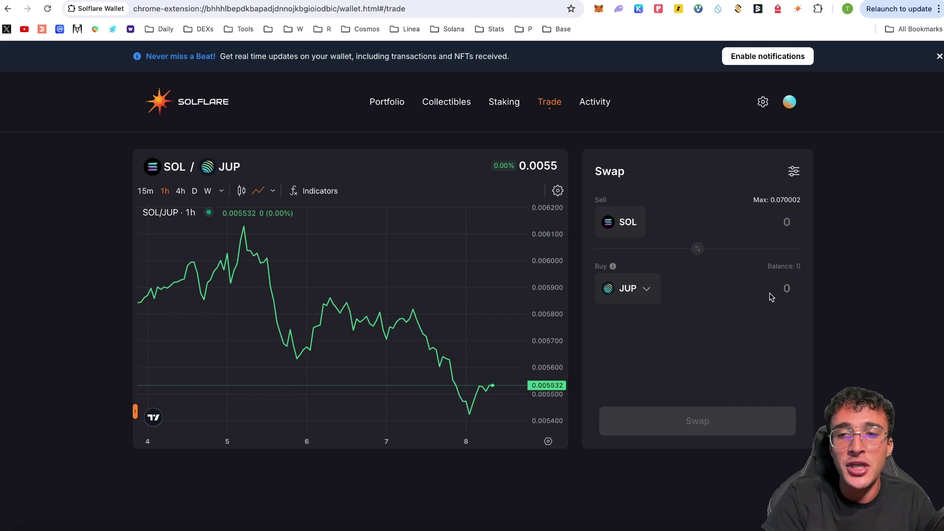
left_click(786, 223)
type("0.0")
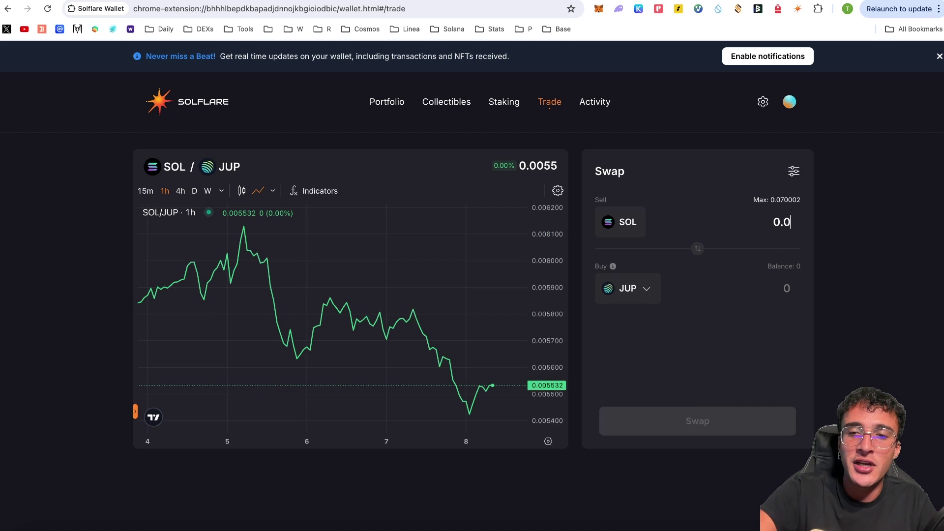
type("1")
left_click(723, 422)
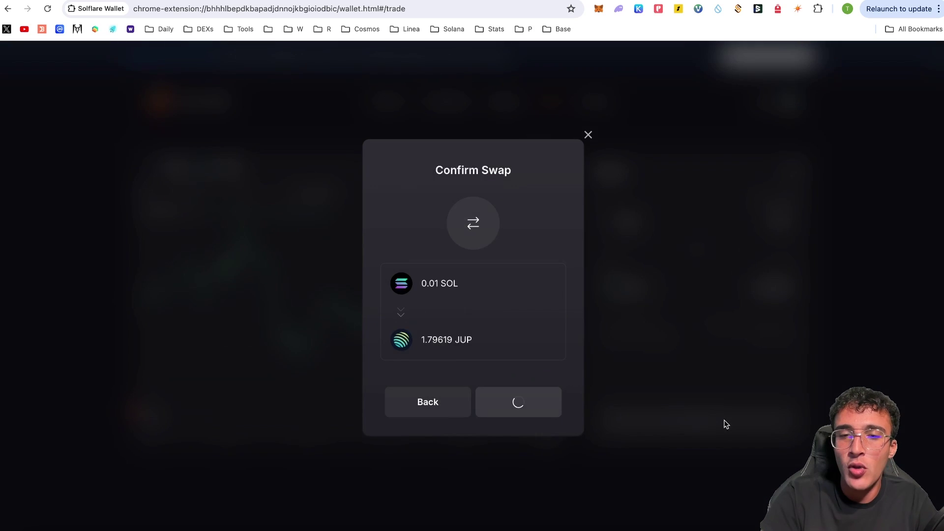
left_click(530, 409)
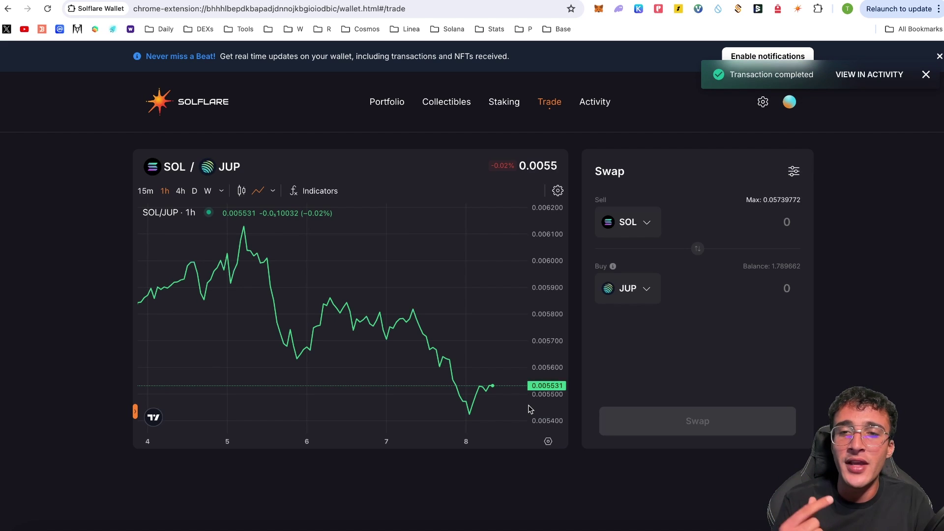
Swap the entire 1.789662 JUP balance back to SOL, then restore the SOL-to-JUP direction
left_click(698, 249)
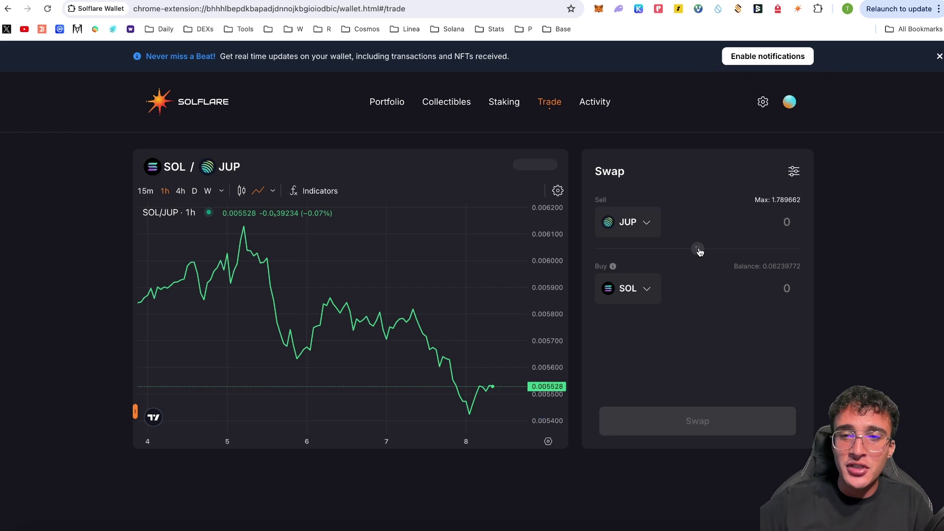
left_click(786, 202)
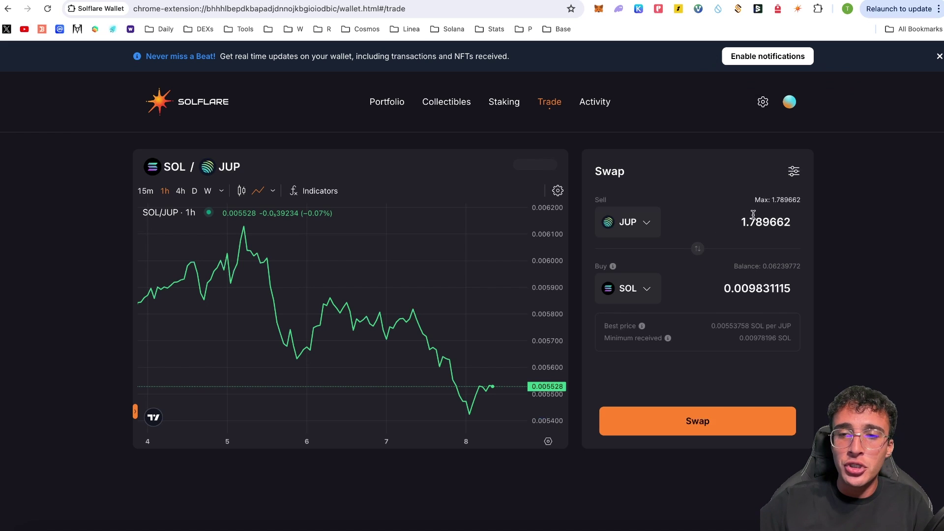
left_click(724, 421)
left_click(522, 401)
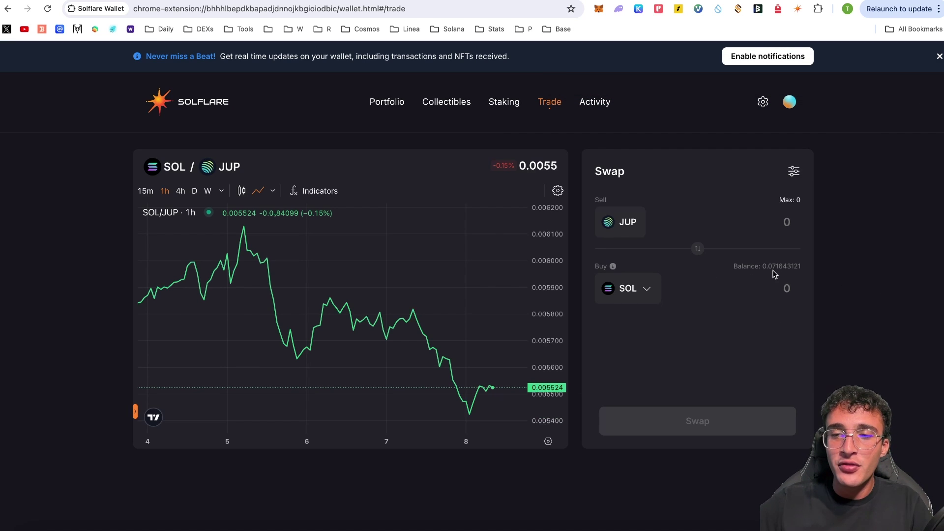
left_click(697, 248)
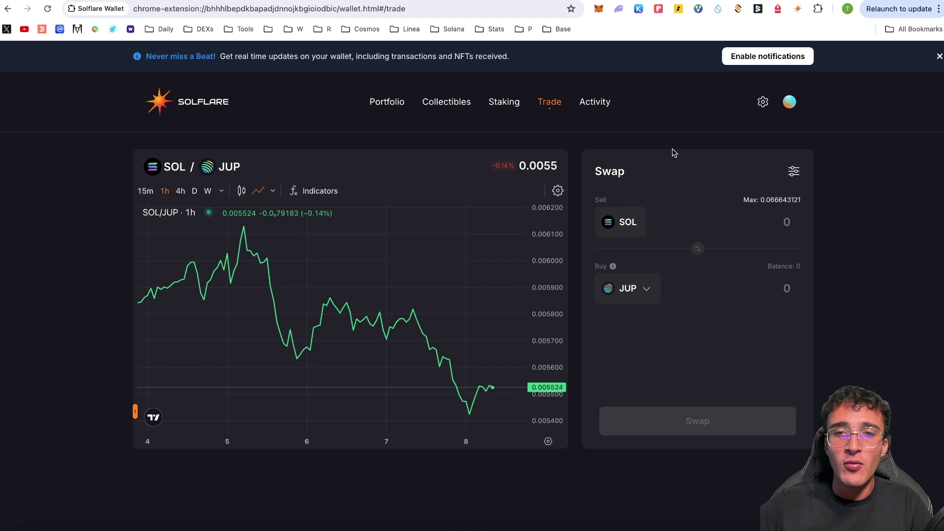
Review the swap history in Activity, then check the portfolio's SOL and Jupiter holdings
left_click(603, 110)
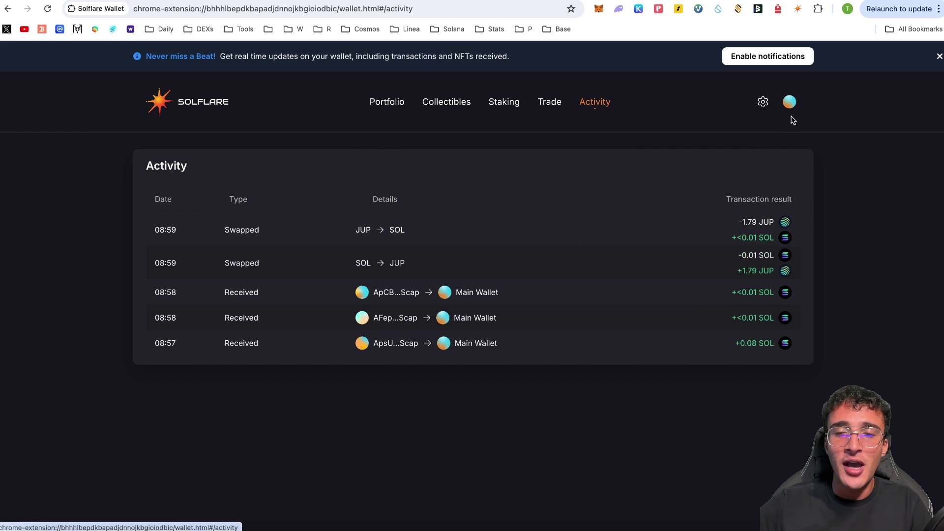
left_click(381, 102)
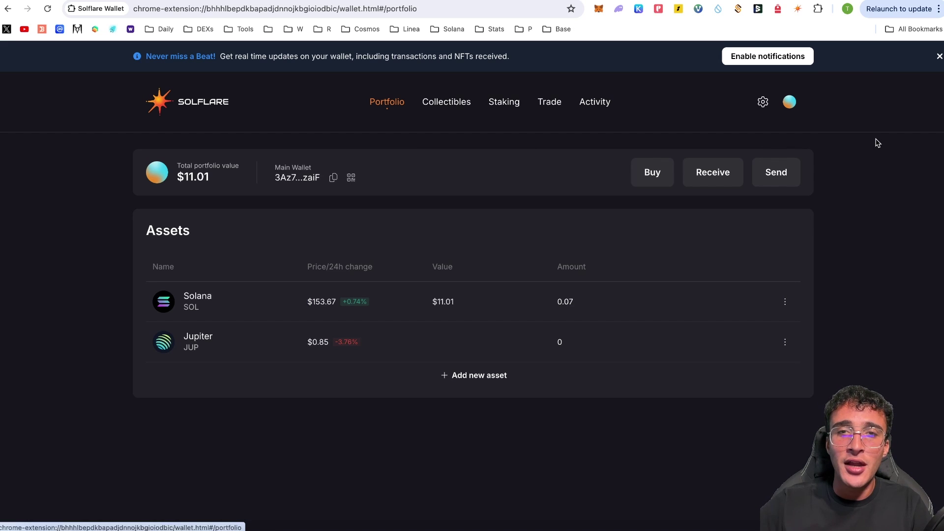
mouse_move(261, 351)
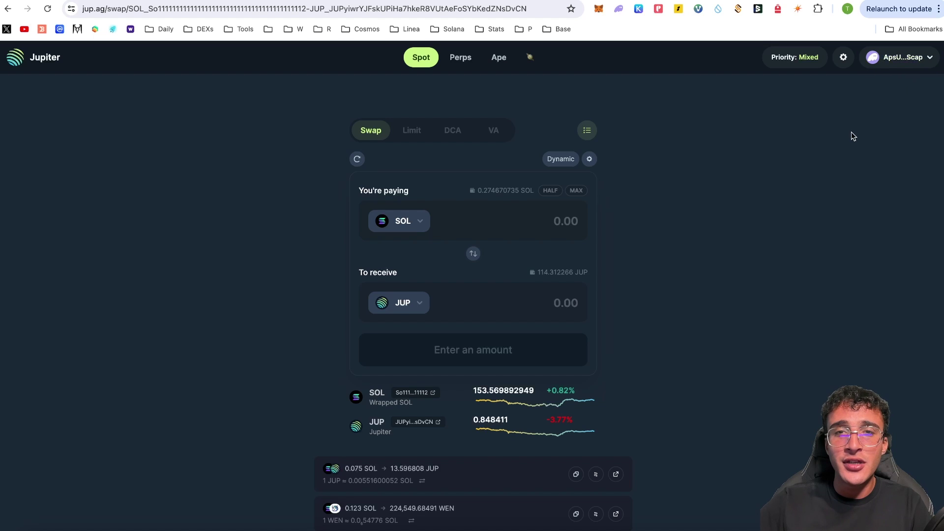
Disconnect Phantom from Jupiter and choose Solflare from the More wallets list
left_click(901, 58)
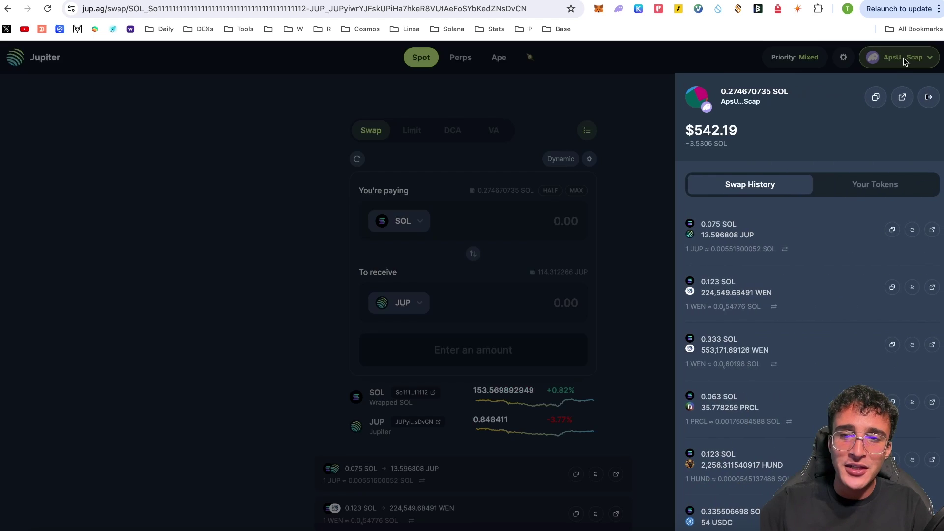
left_click(927, 97)
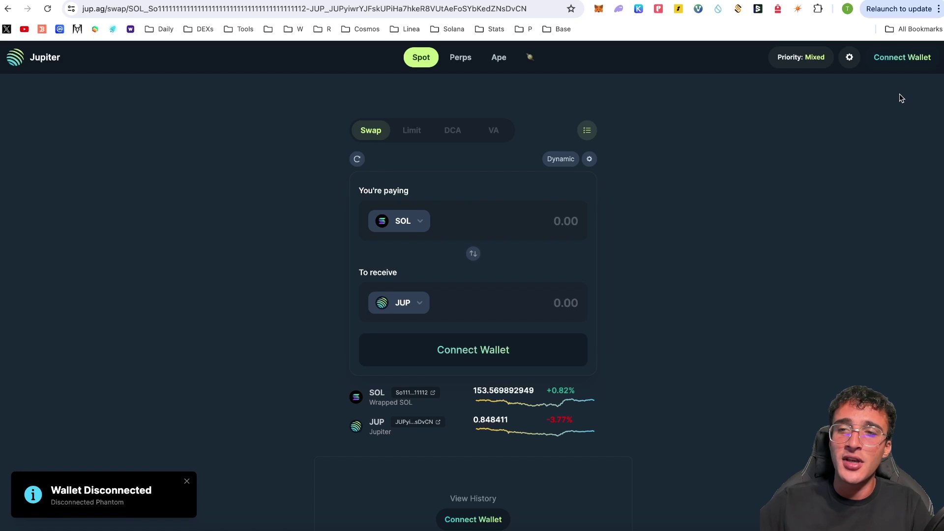
left_click(904, 58)
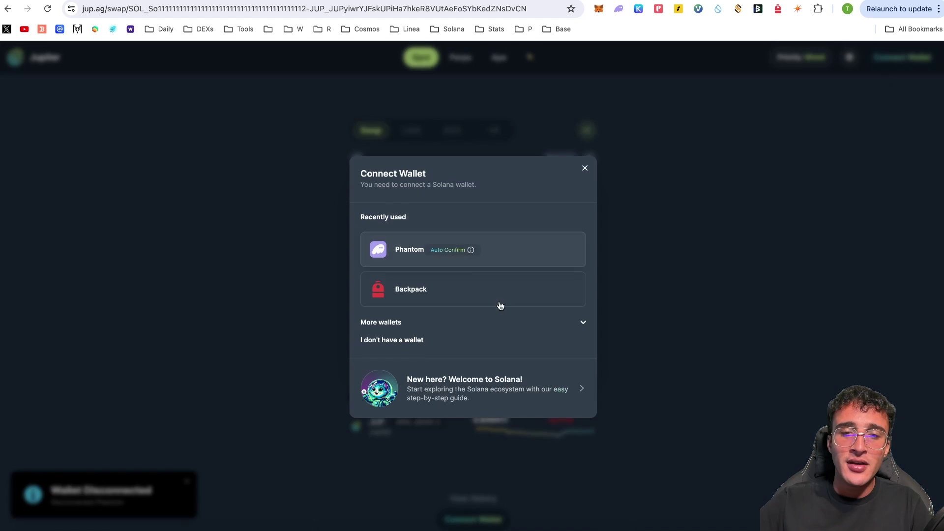
left_click(400, 324)
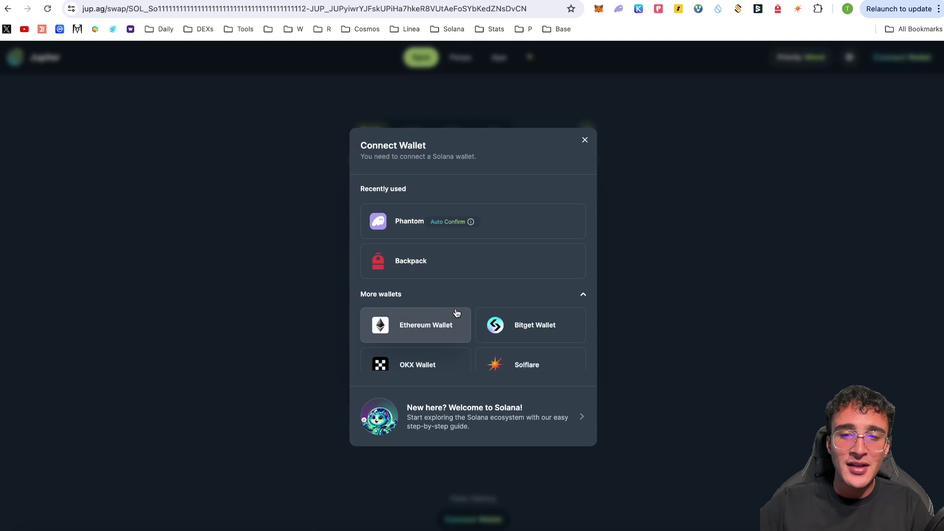
scroll(492, 305, "down", 3)
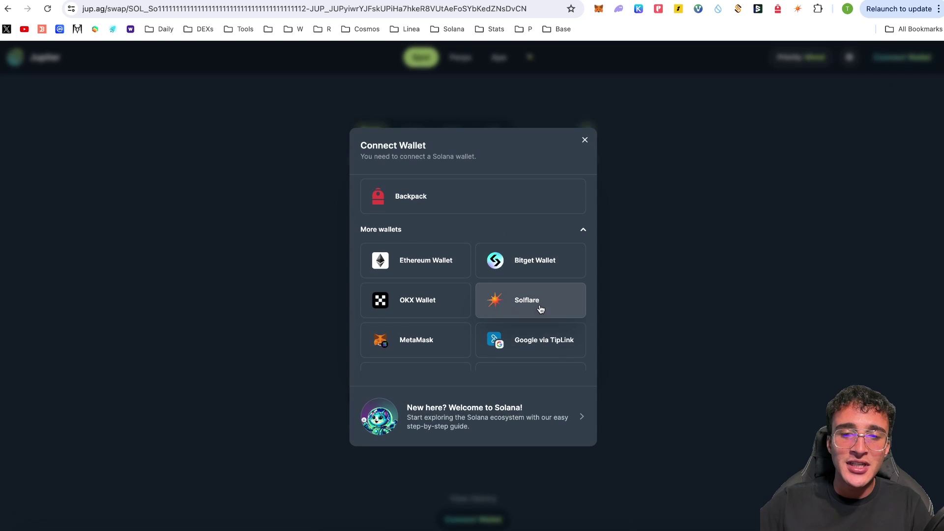
left_click(511, 303)
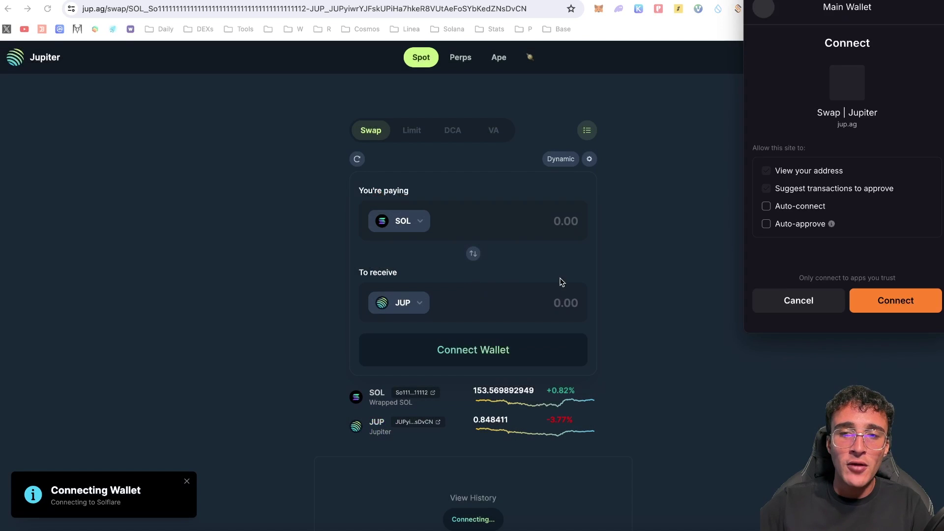
Approve Jupiter's connection request in the Solflare popup
left_click(914, 310)
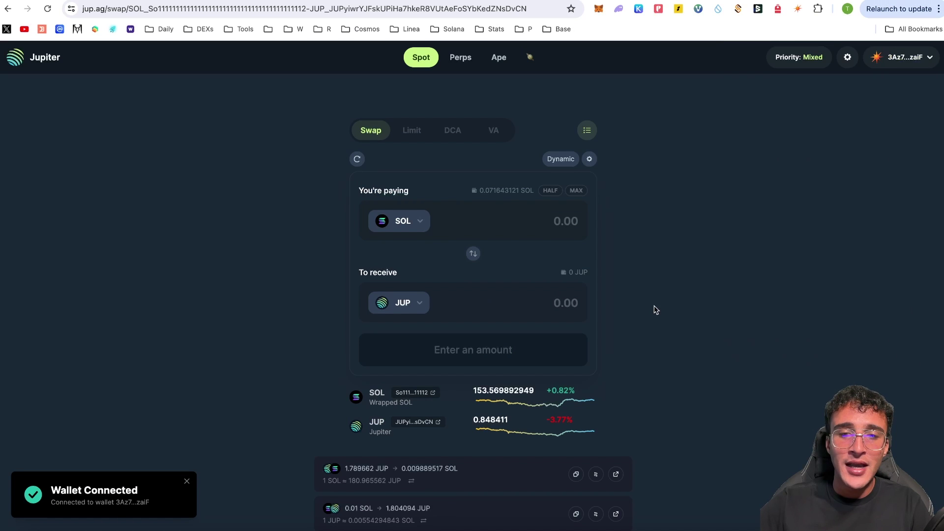